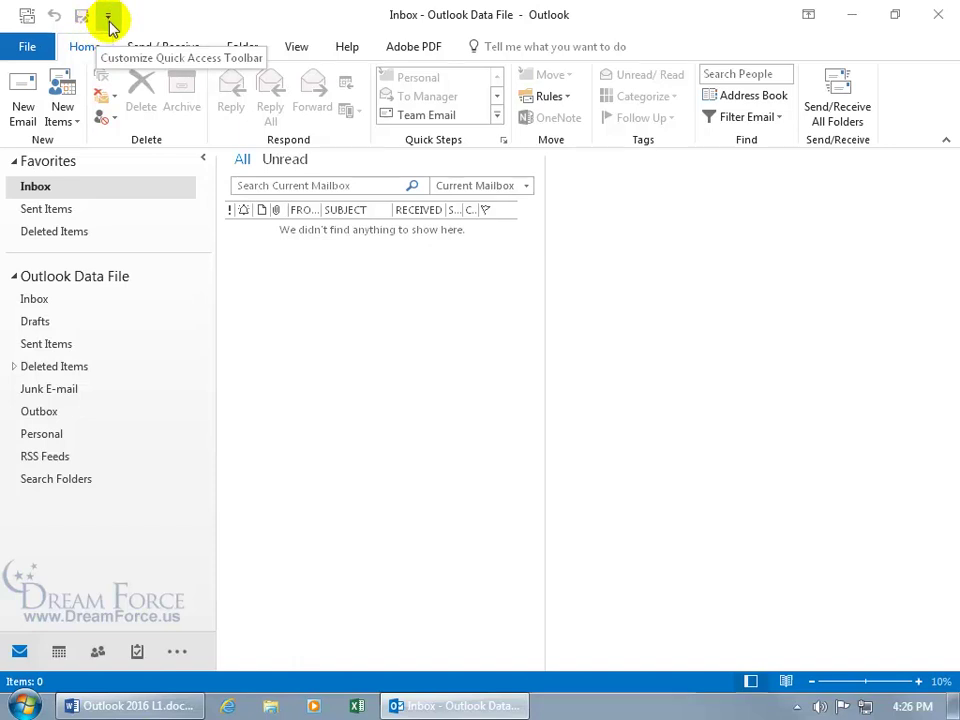
- Remove Save As from the Quick Access Toolbar, then restore it
left_click(109, 18)
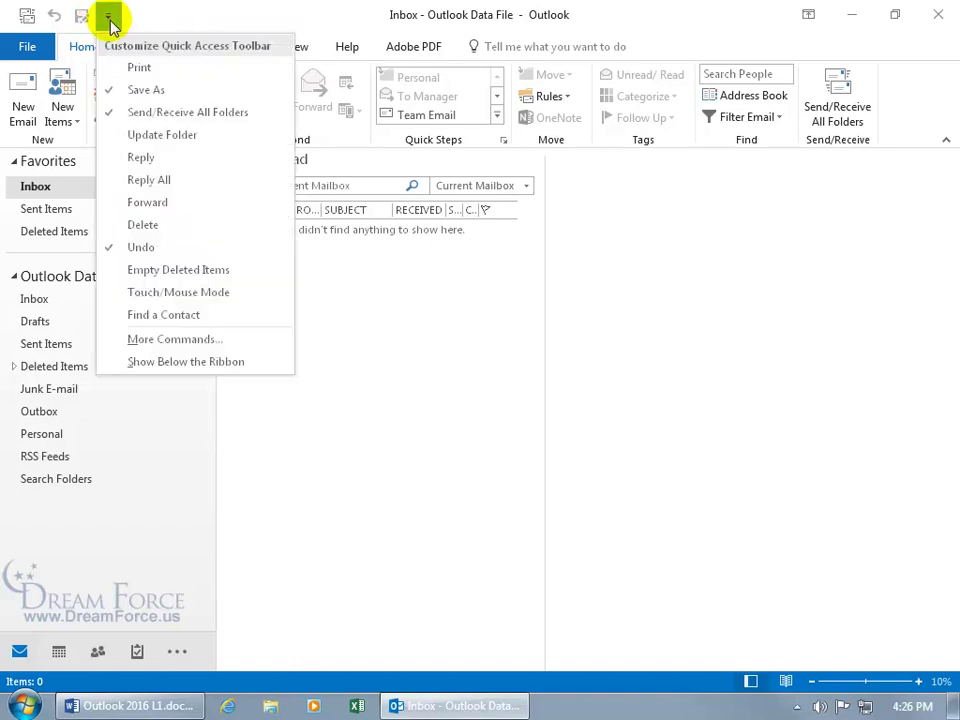
left_click(112, 93)
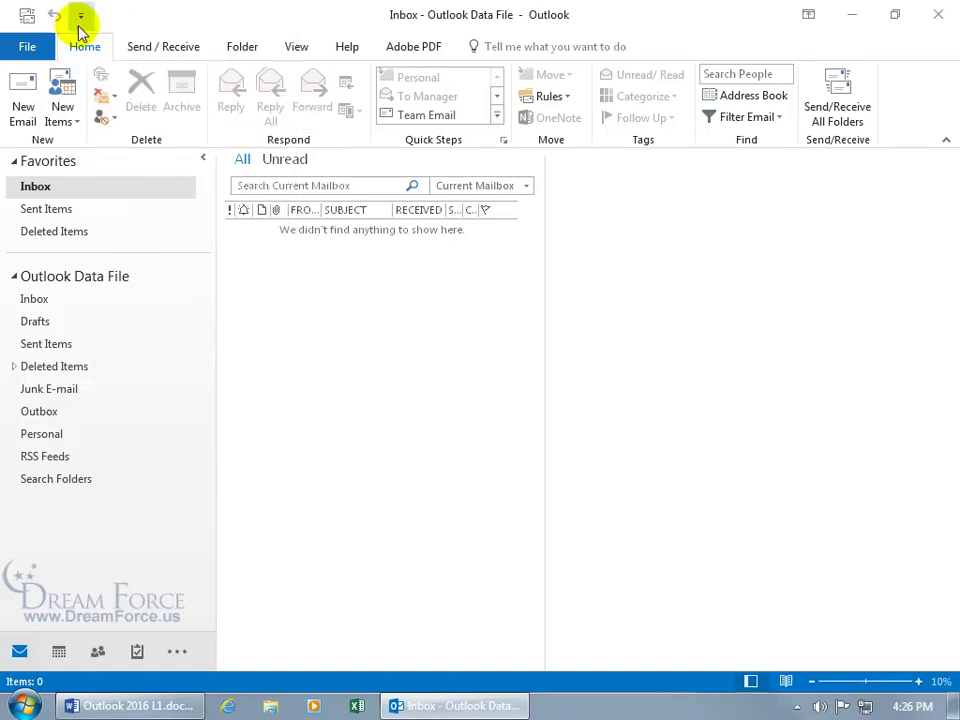
left_click(80, 17)
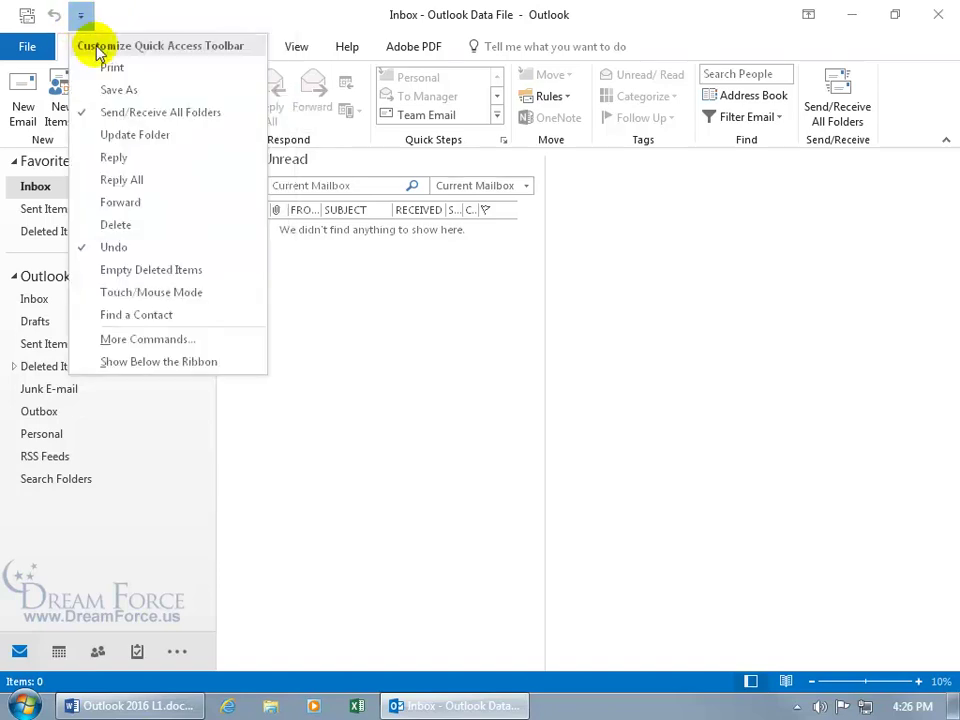
left_click(118, 92)
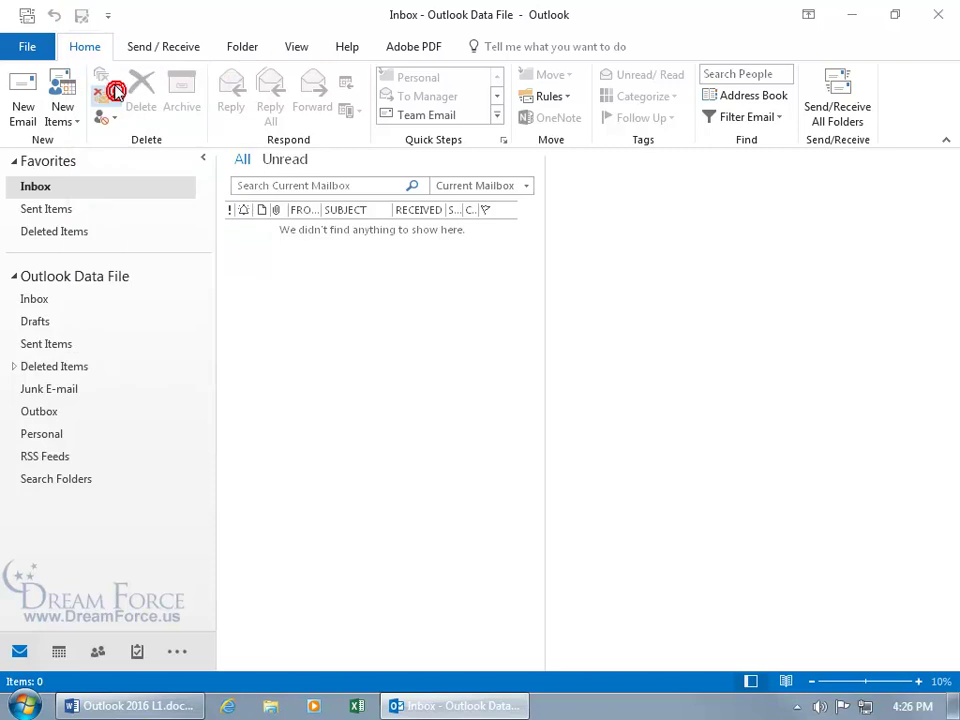
- Add Print to the Quick Access Toolbar
left_click(107, 16)
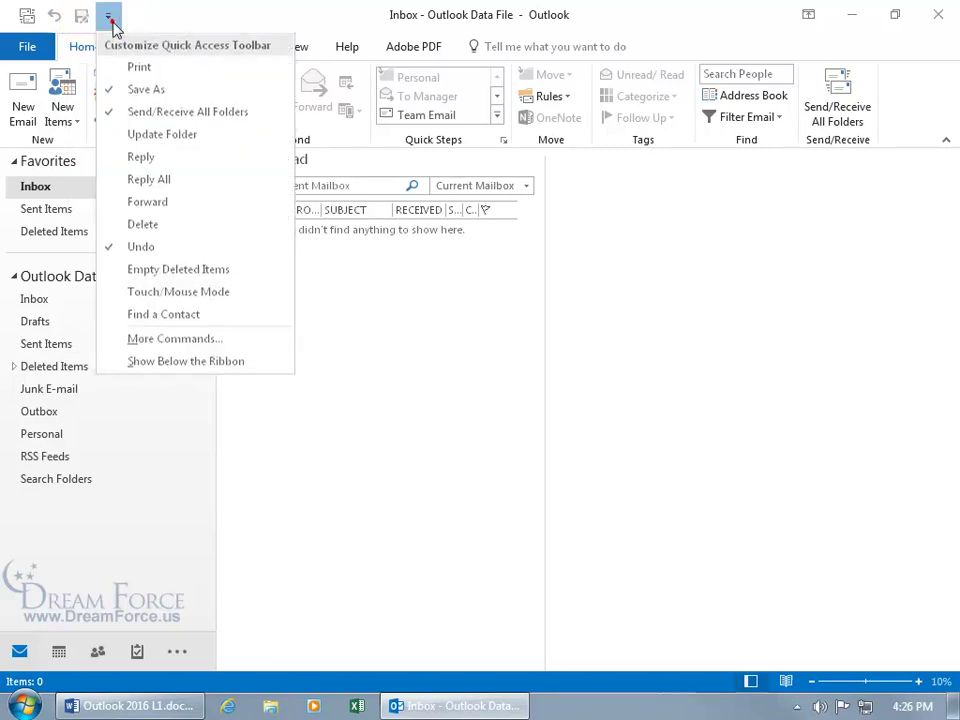
left_click(126, 67)
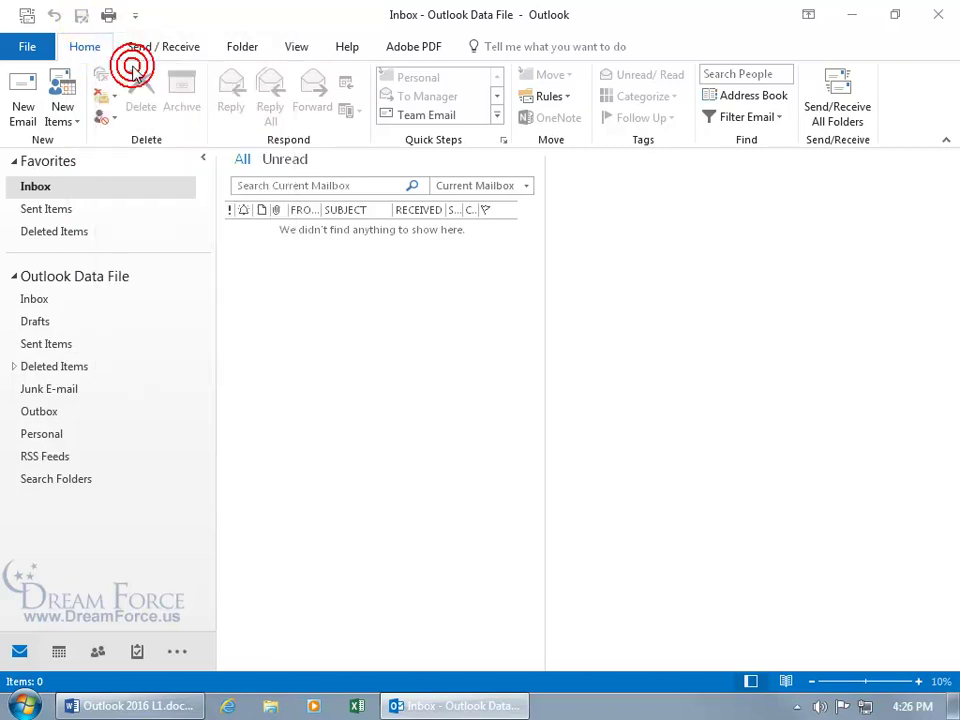
left_click(135, 16)
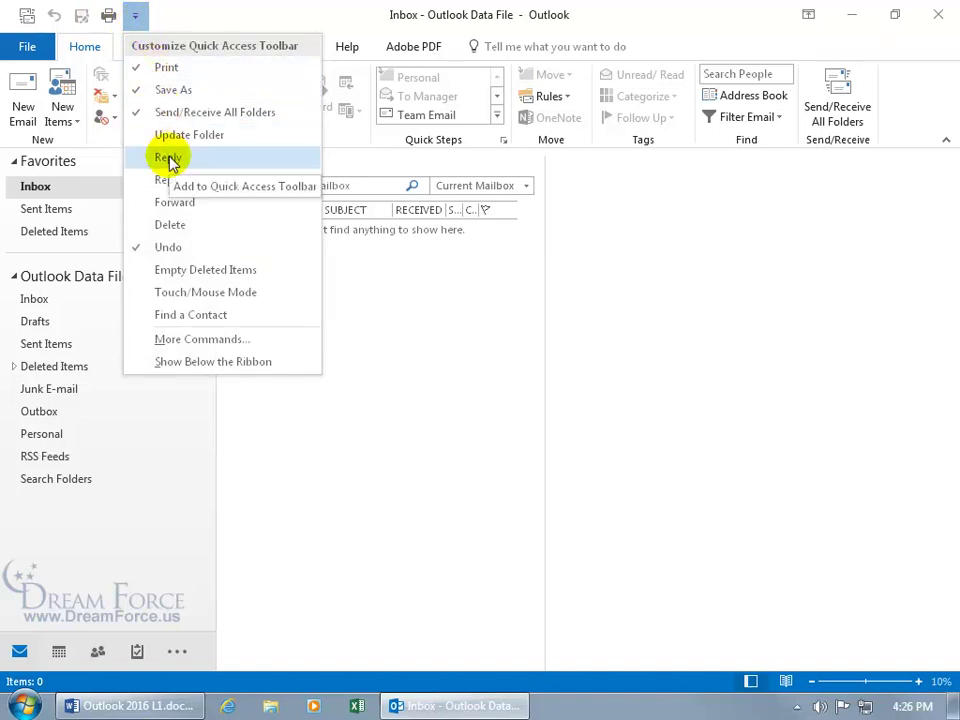
- In Options, list All Commands and add Move This Folder to the Quick Access Toolbar list
left_click(203, 340)
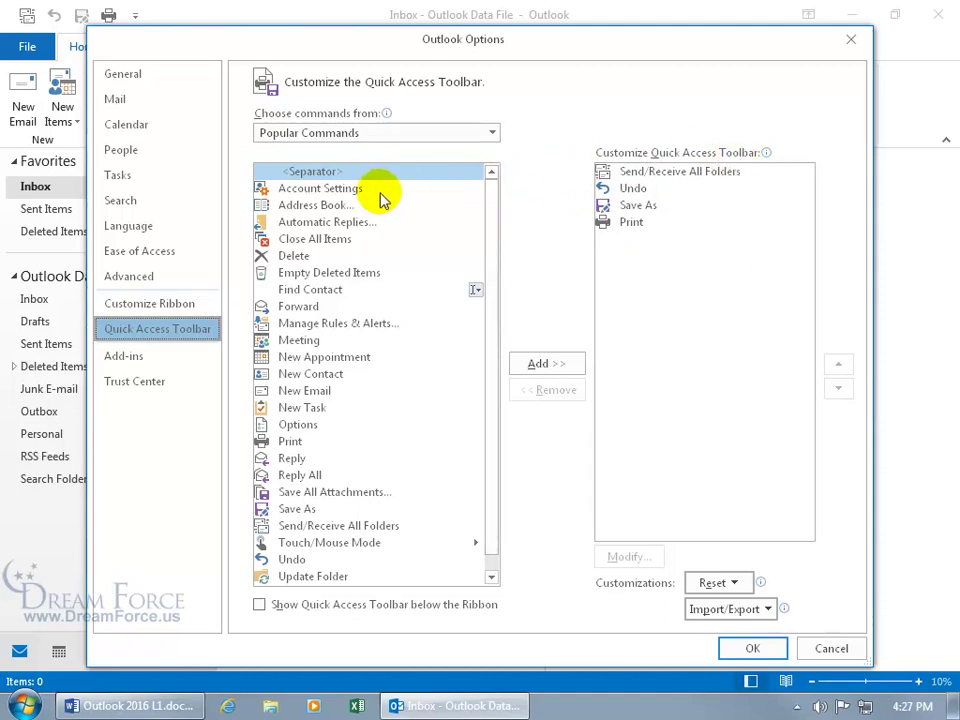
scroll(470, 235, "down", 1)
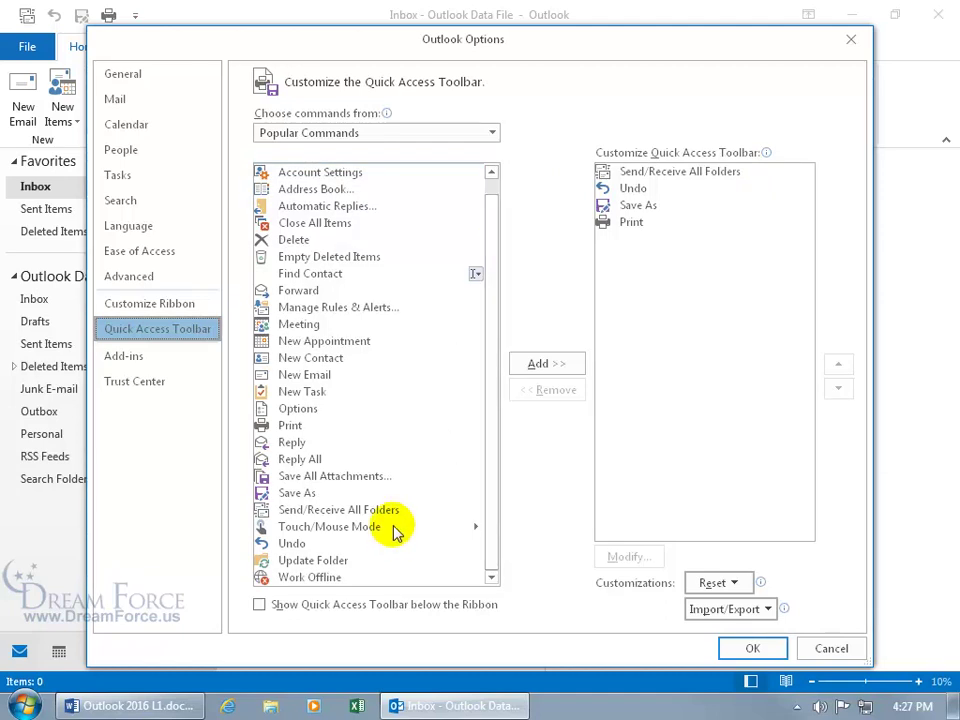
left_click(491, 136)
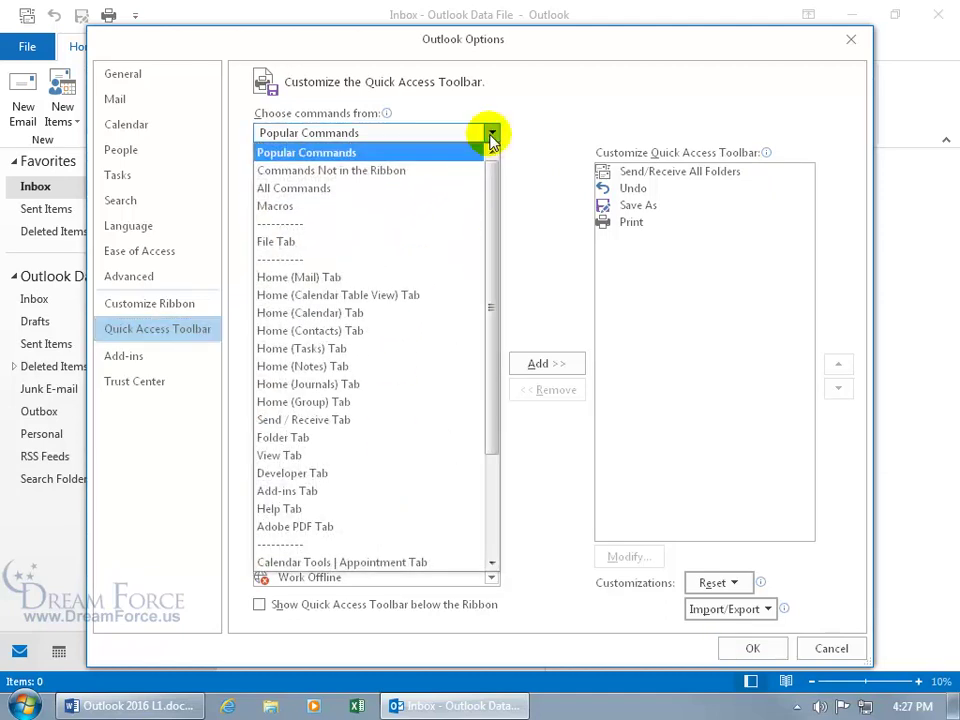
left_click(331, 191)
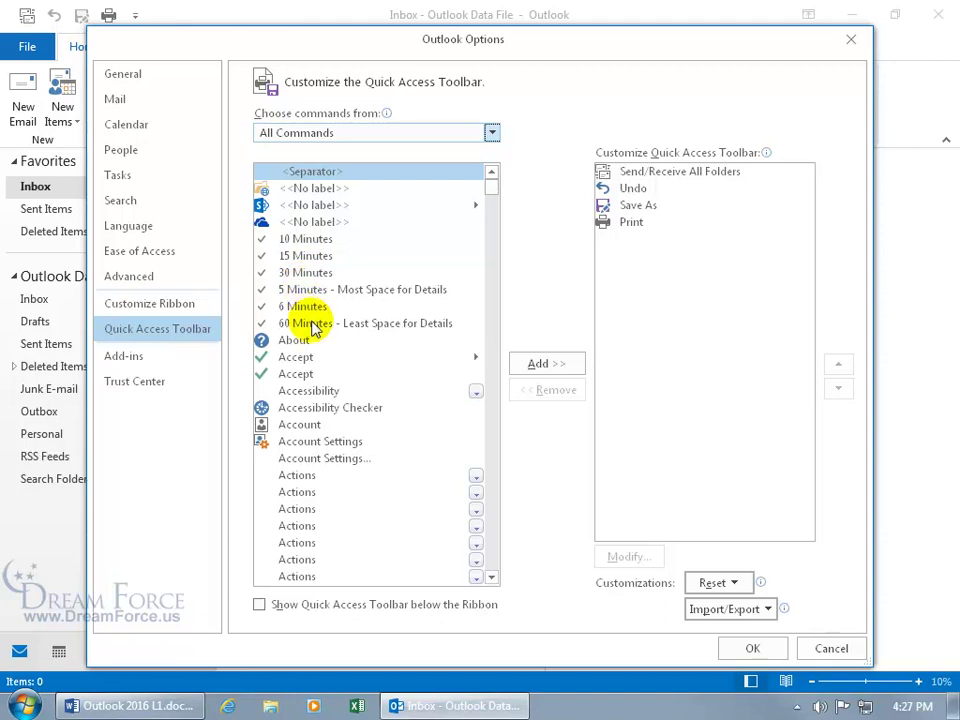
left_click_drag(489, 193, 475, 377)
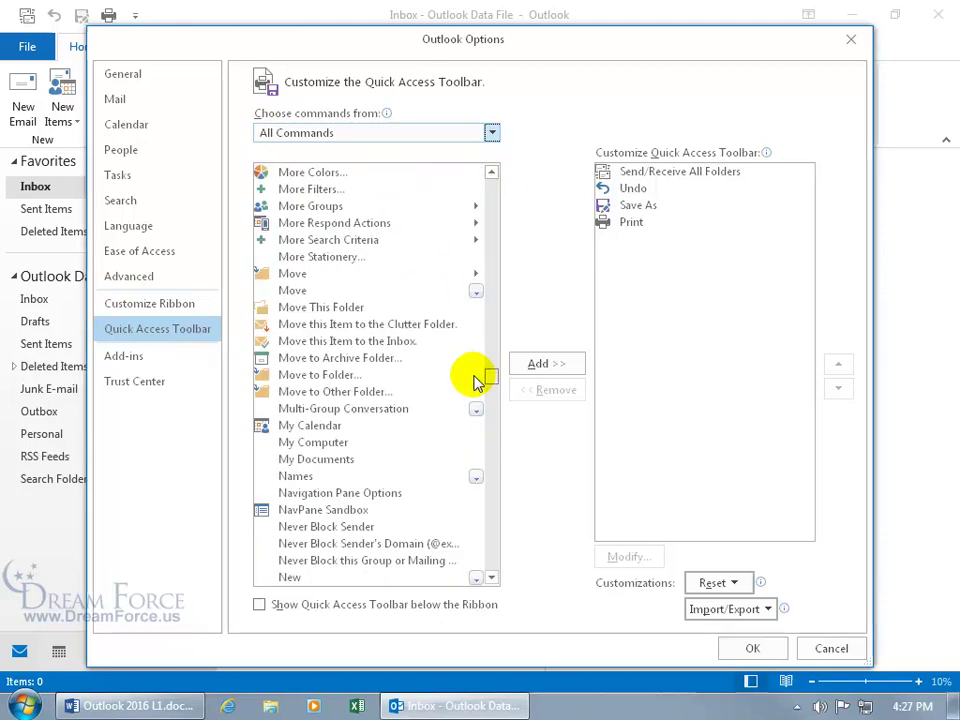
left_click(280, 310)
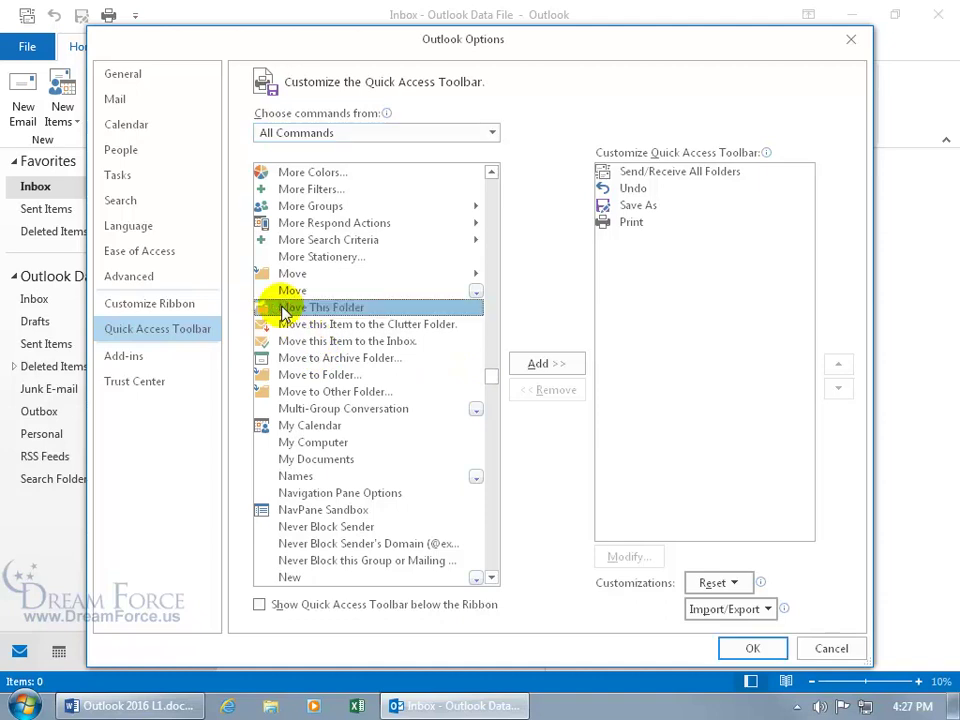
double_click(332, 309)
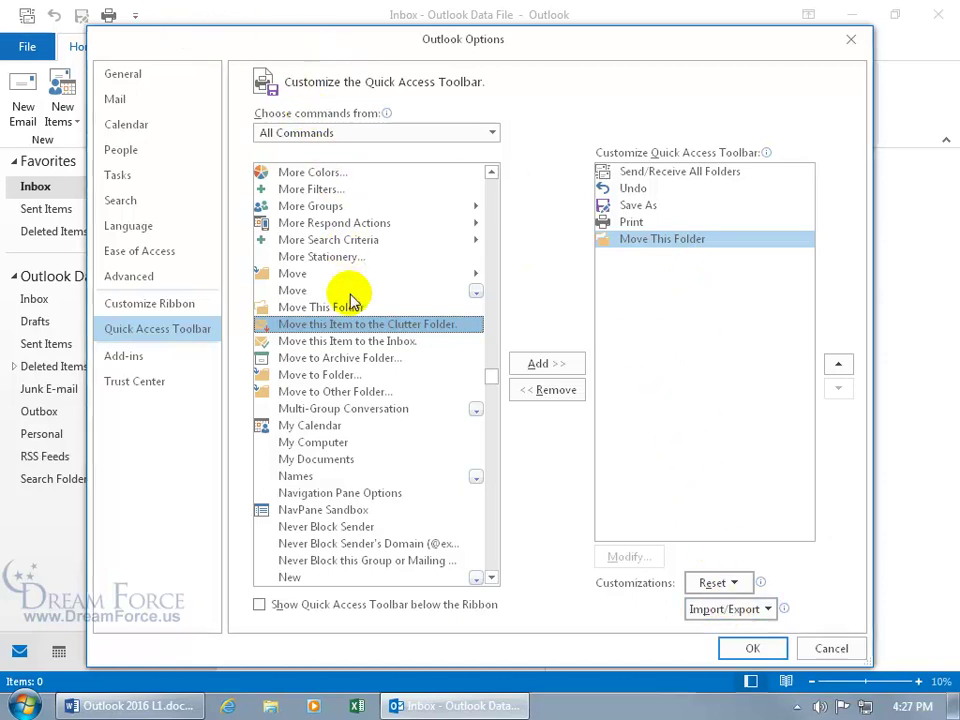
left_click(321, 374)
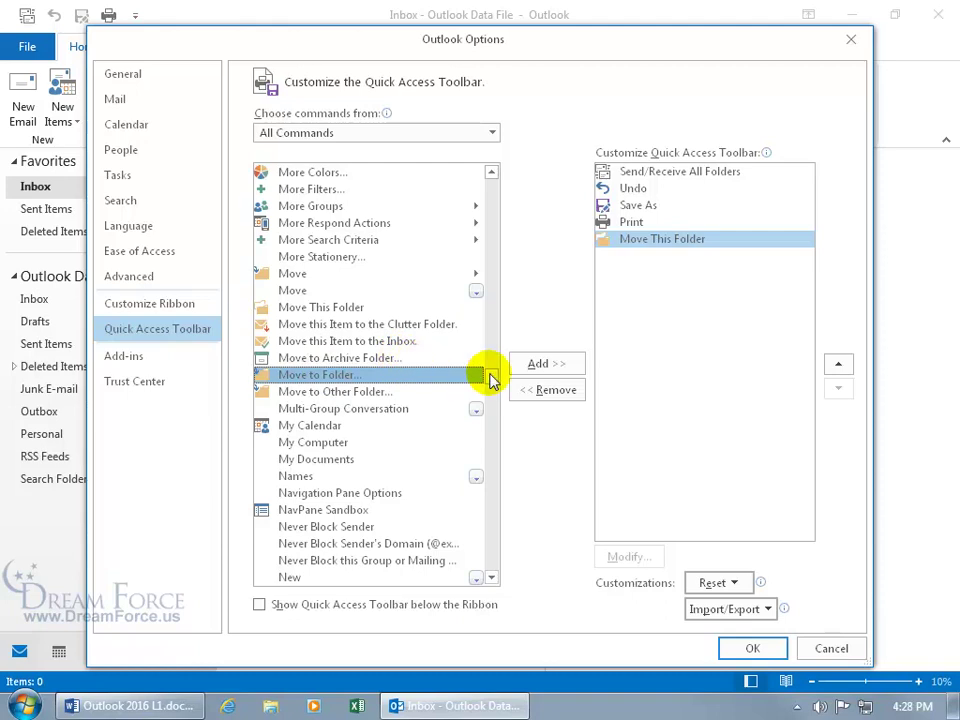
- Add Cut to the toolbar list, move it up to first position, and confirm with OK
left_click_drag(490, 380, 491, 270)
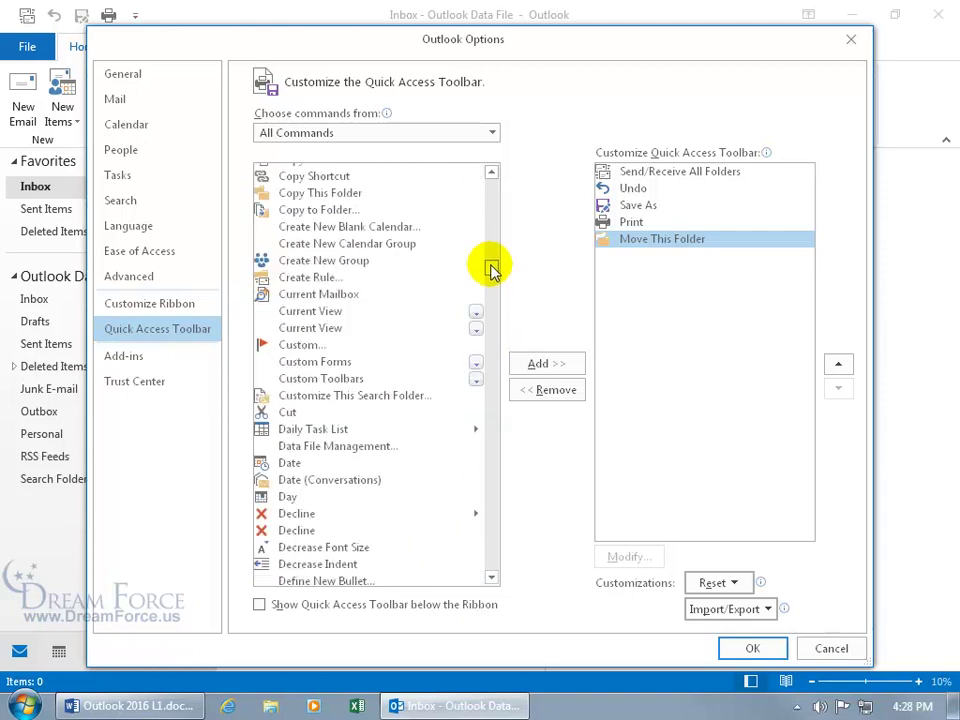
left_click(285, 413)
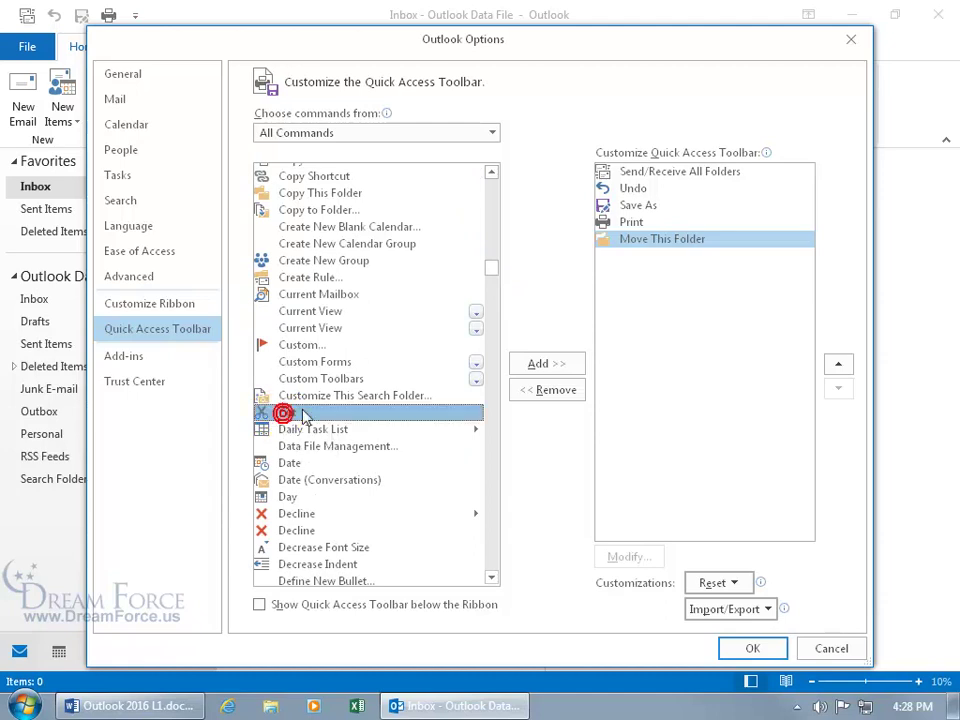
left_click(525, 364)
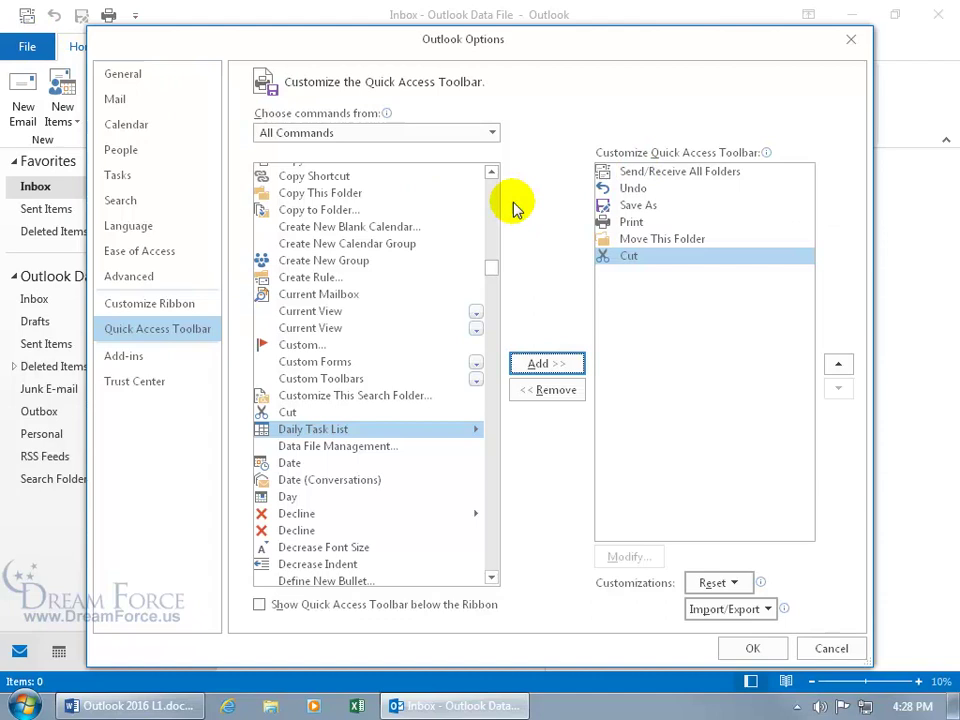
left_click(839, 364)
left_click(840, 364)
left_click(840, 364)
left_click(840, 364)
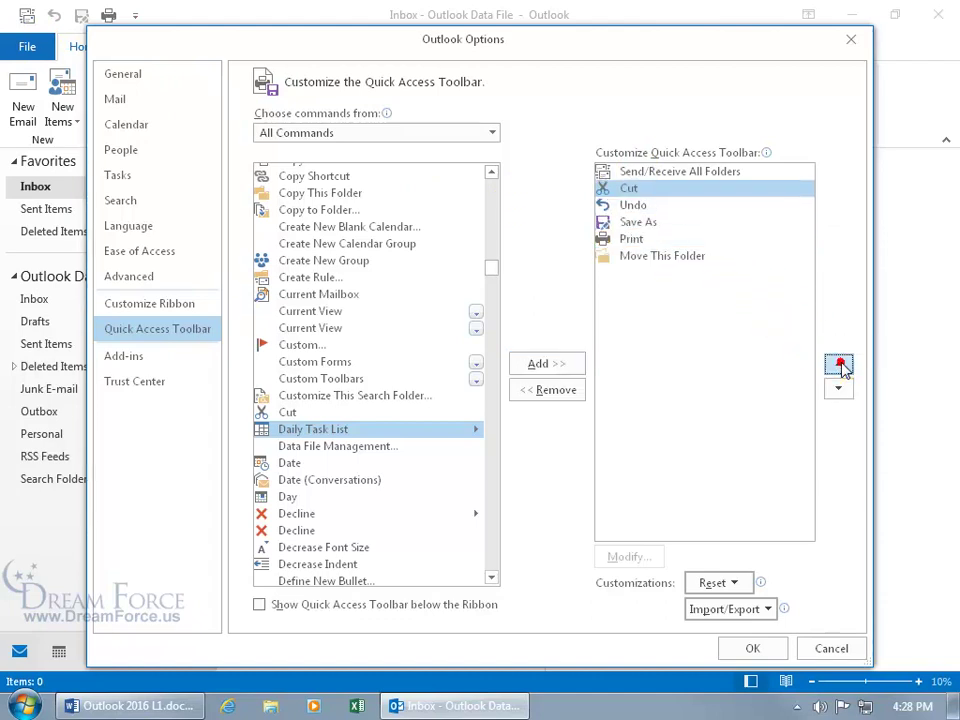
left_click(840, 364)
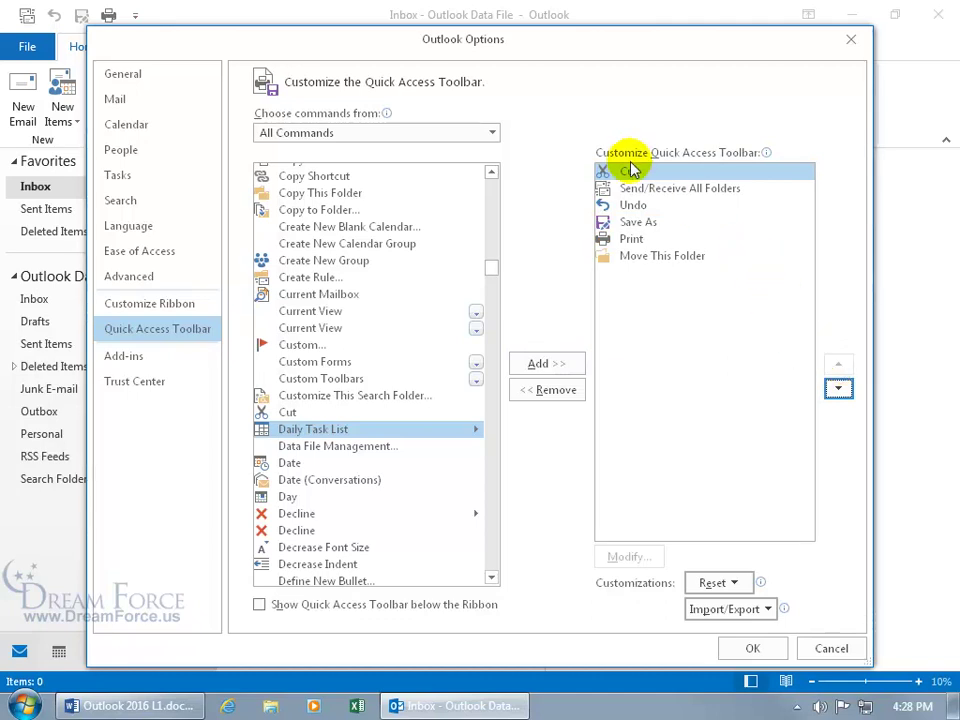
left_click(745, 648)
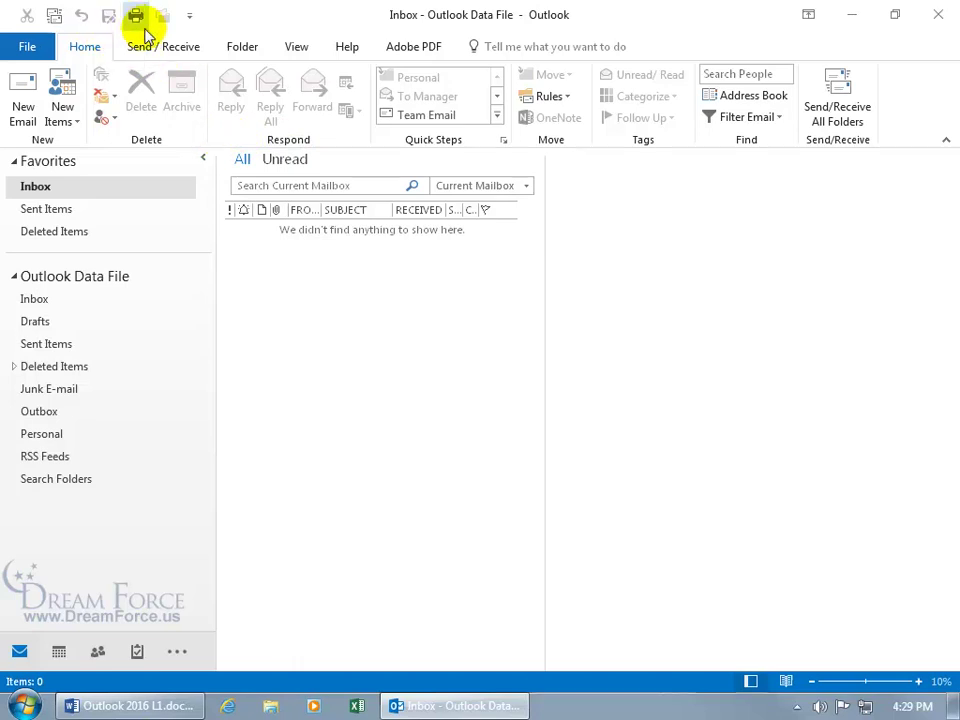
- Visit the Quick Access Toolbar page via File > Options, cancel, then reopen it from the toolbar's shortcut menu
left_click(190, 17)
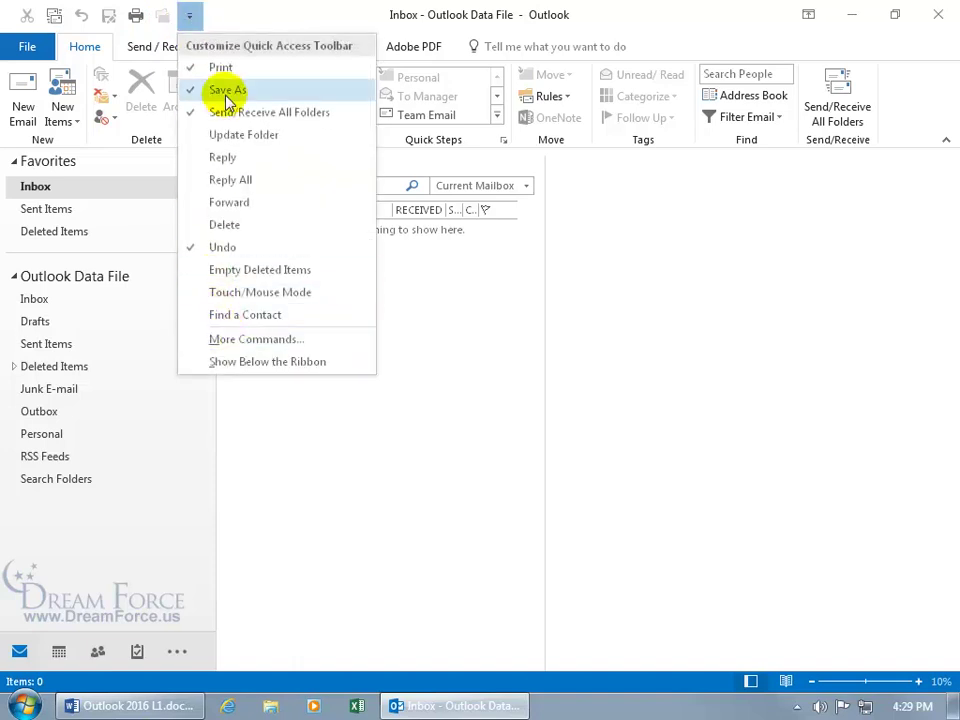
left_click(234, 15)
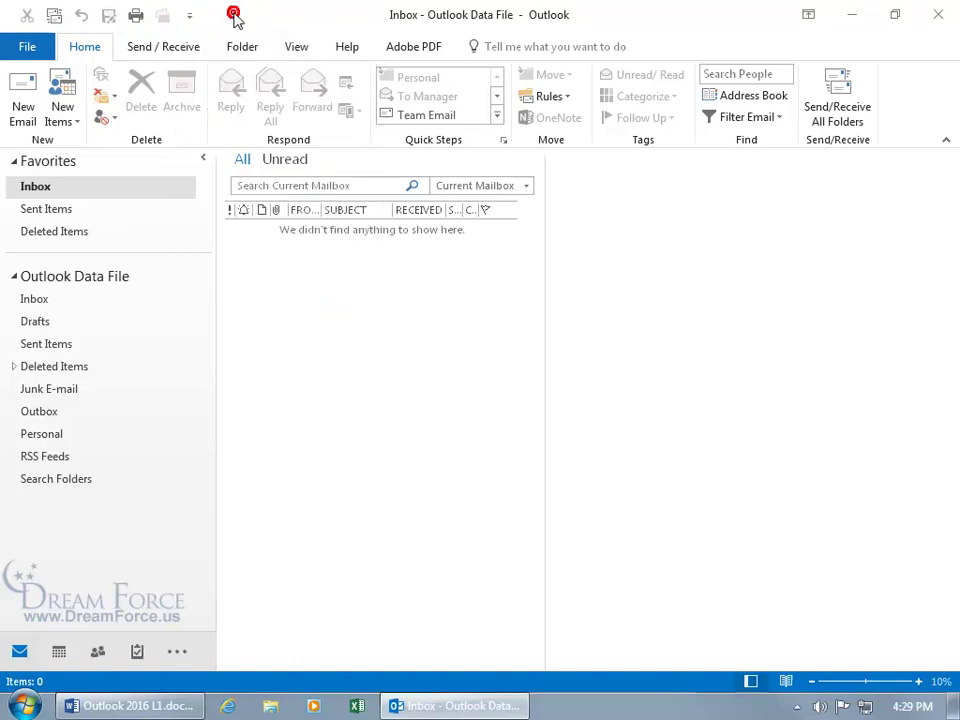
left_click(28, 48)
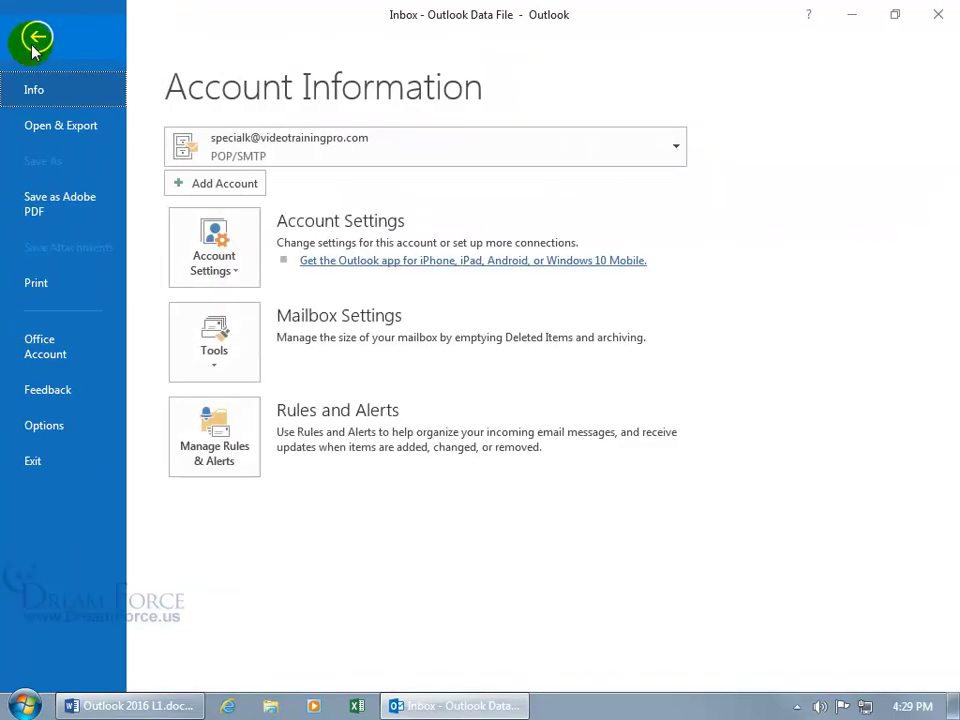
left_click(45, 426)
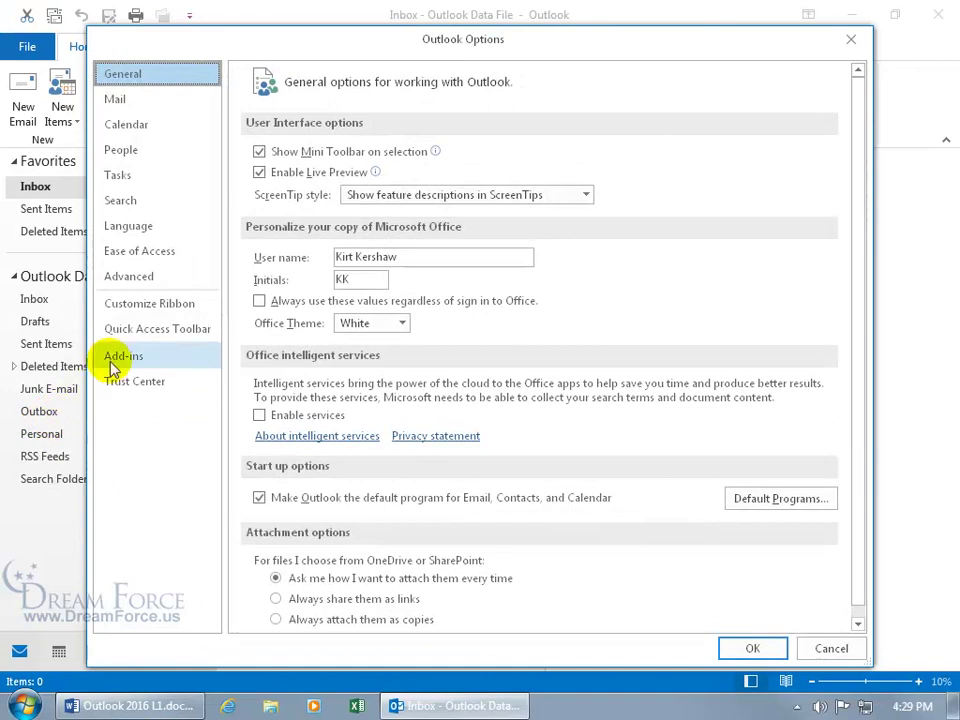
left_click(168, 338)
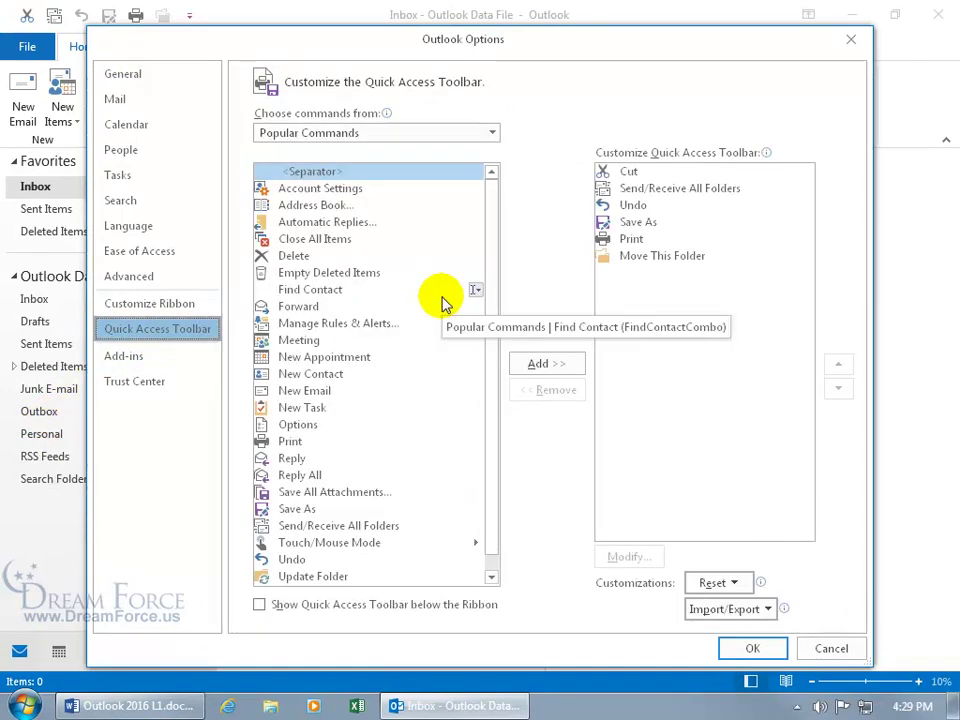
left_click(828, 647)
right_click(82, 16)
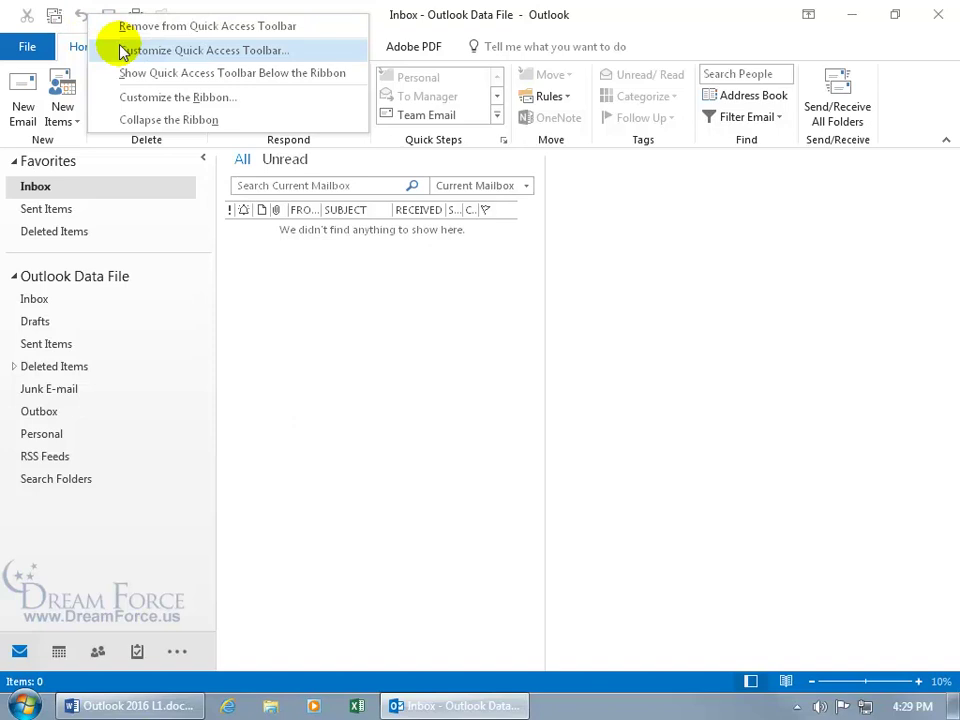
left_click(228, 56)
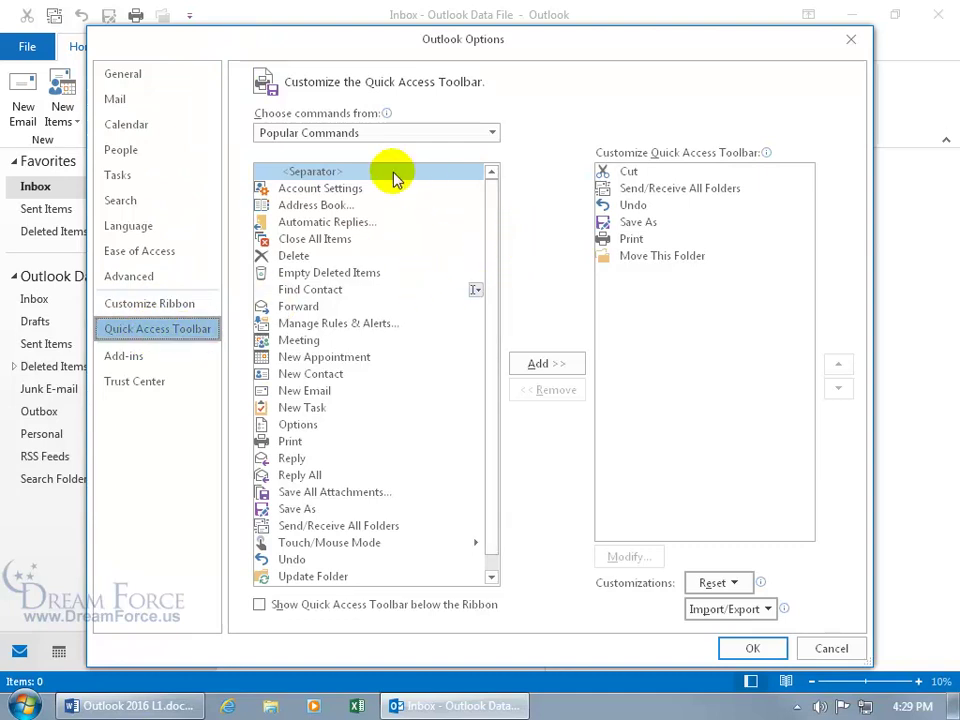
- Add two separators to the toolbar list, then remove them again
double_click(320, 176)
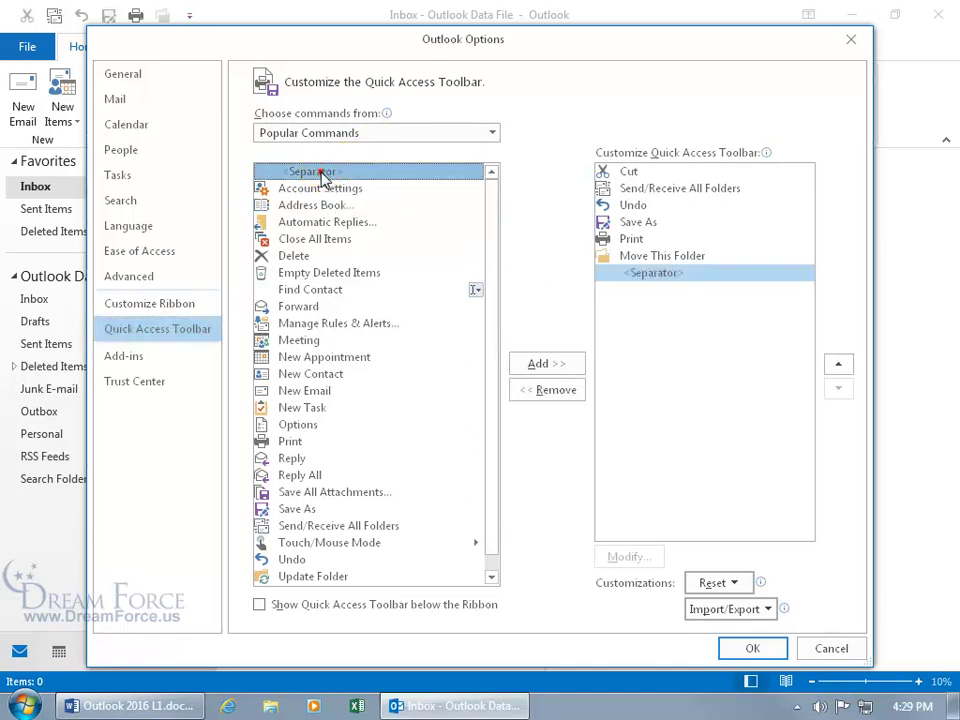
double_click(320, 176)
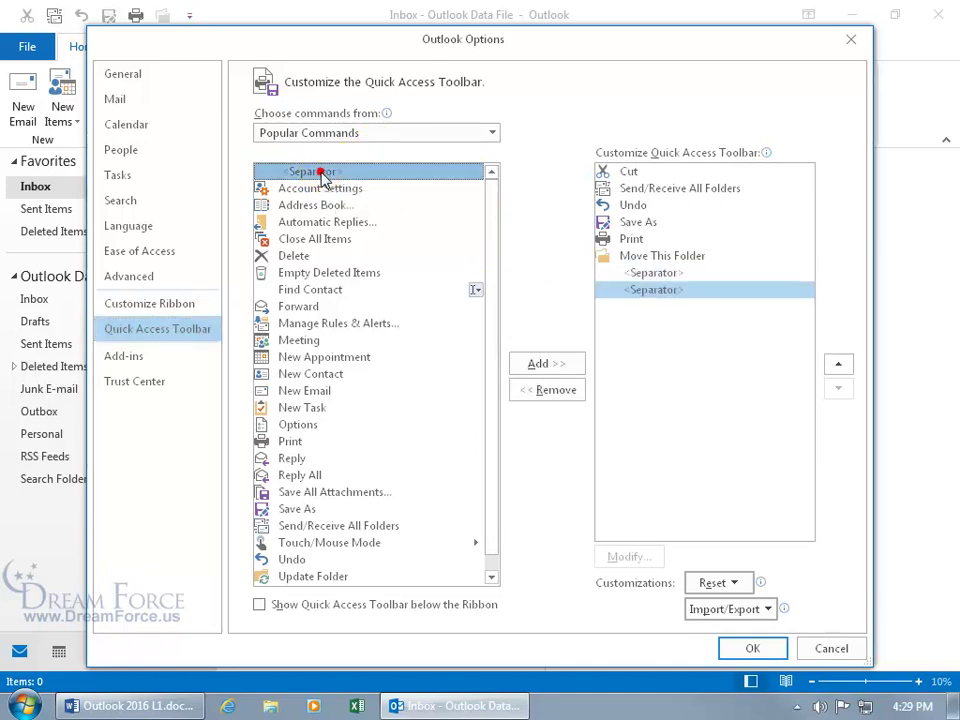
double_click(659, 290)
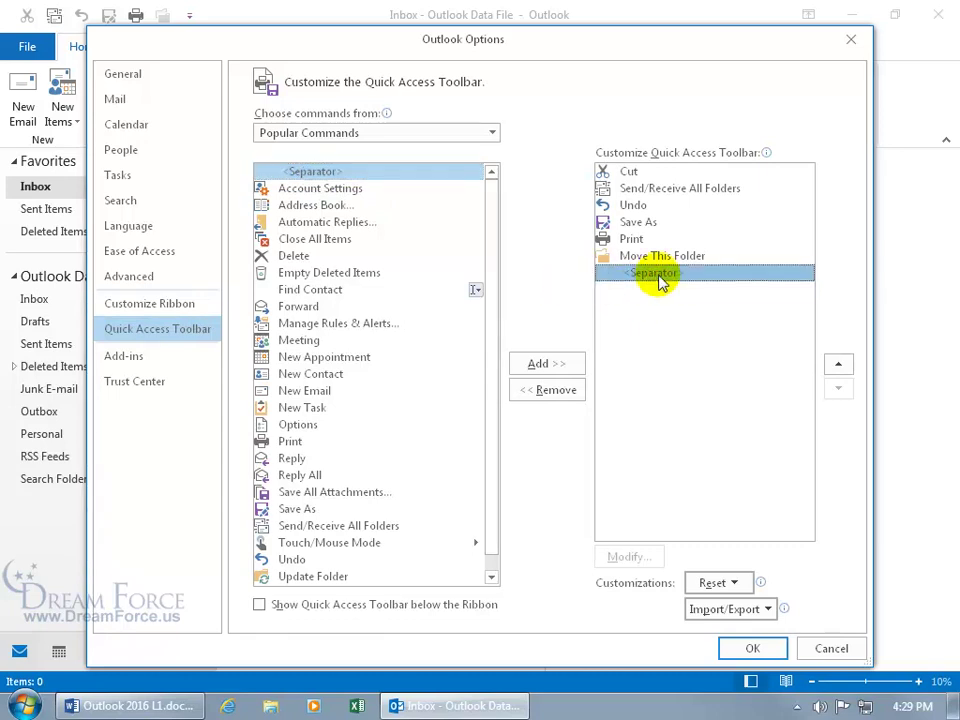
left_click(563, 393)
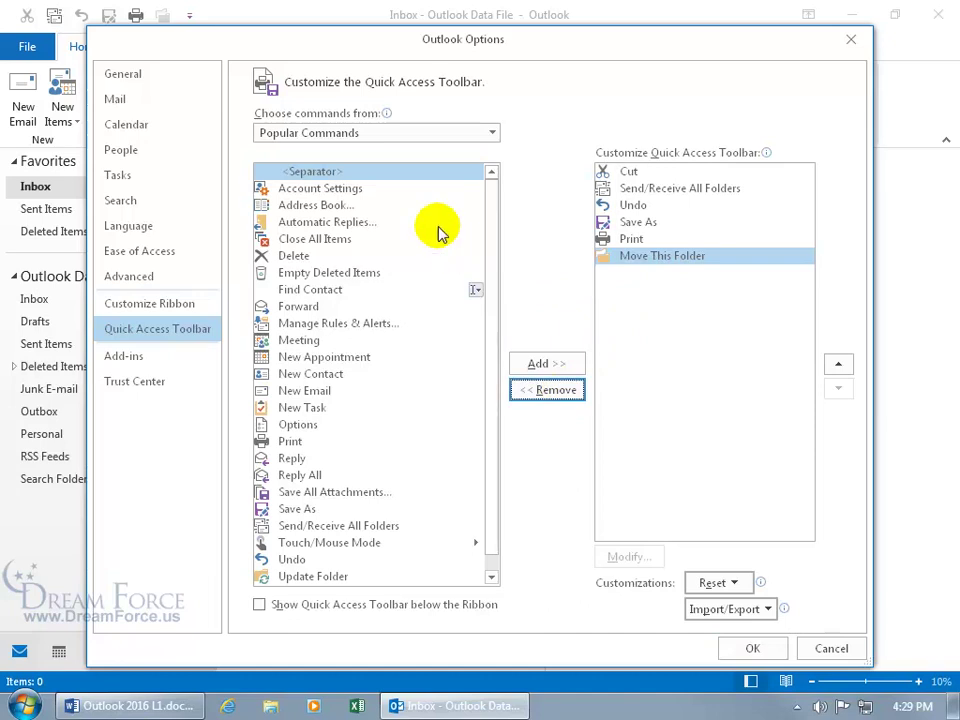
- Add three separators and move the first one up to follow Cut
double_click(320, 173)
double_click(320, 173)
double_click(320, 173)
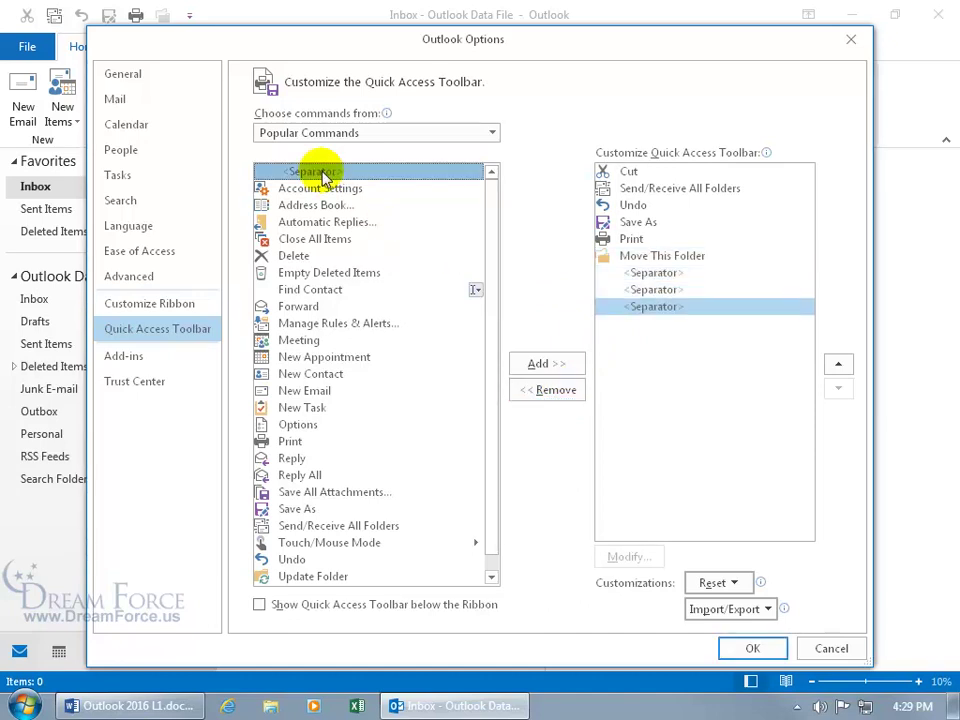
left_click(838, 364)
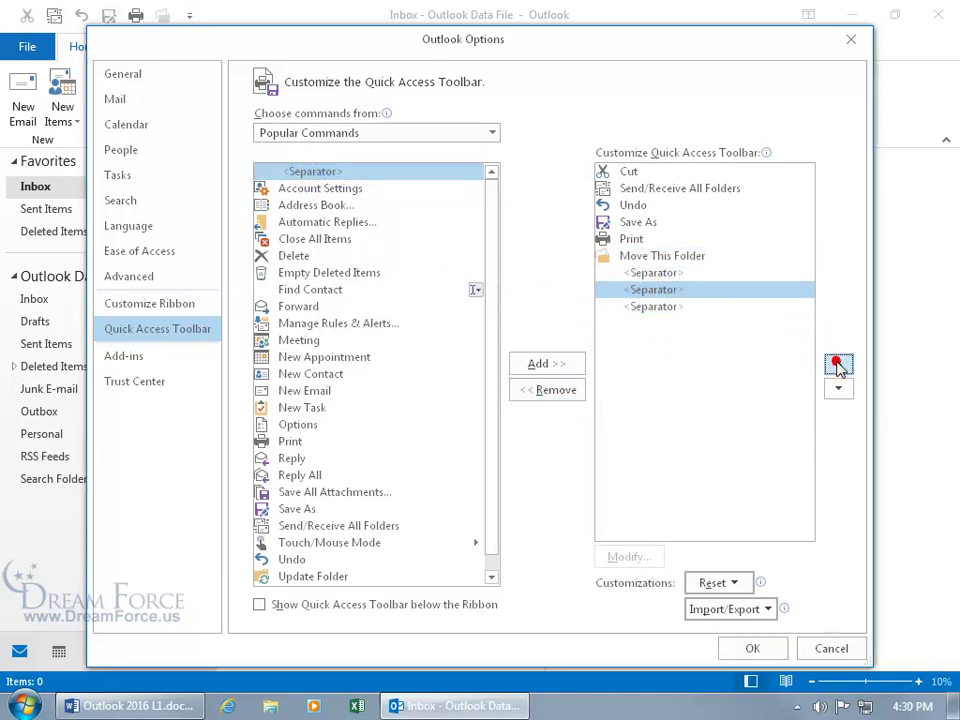
left_click(838, 364)
left_click(838, 364)
left_click(838, 364)
left_click(838, 364)
left_click(838, 364)
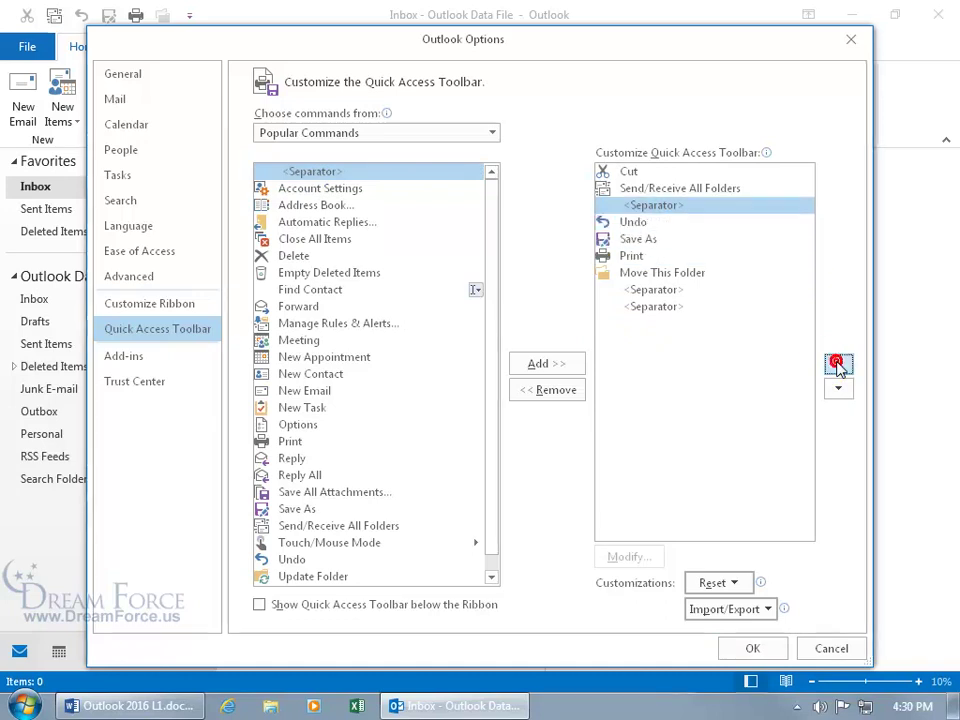
left_click(838, 364)
- Move the second separator up to sit right after the first one
left_click(643, 289)
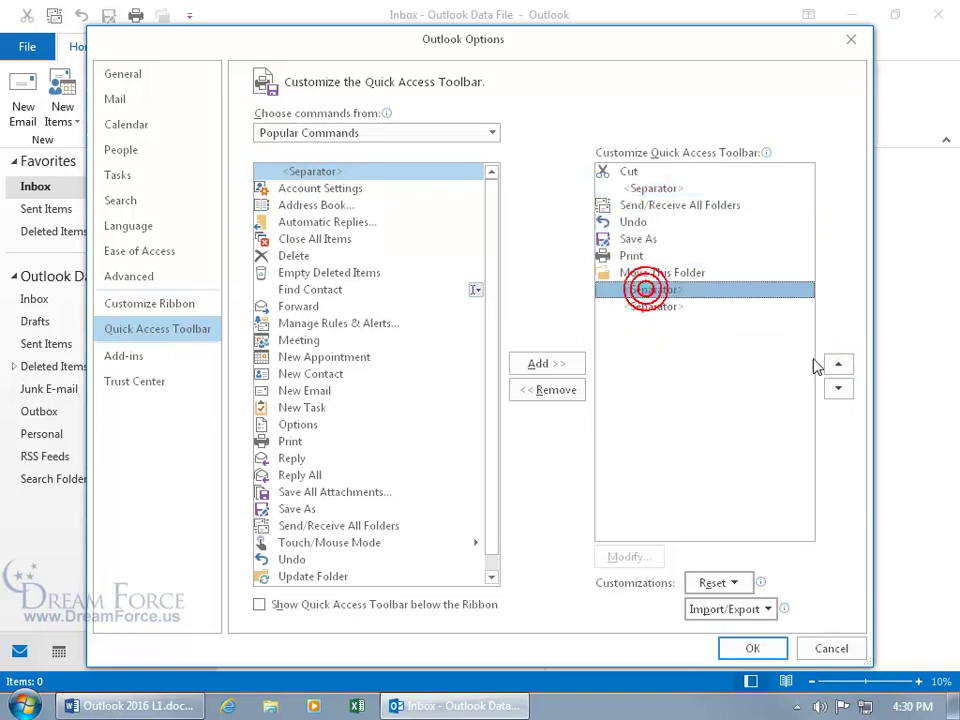
left_click(838, 364)
left_click(838, 364)
left_click(838, 364)
left_click(838, 364)
left_click(838, 364)
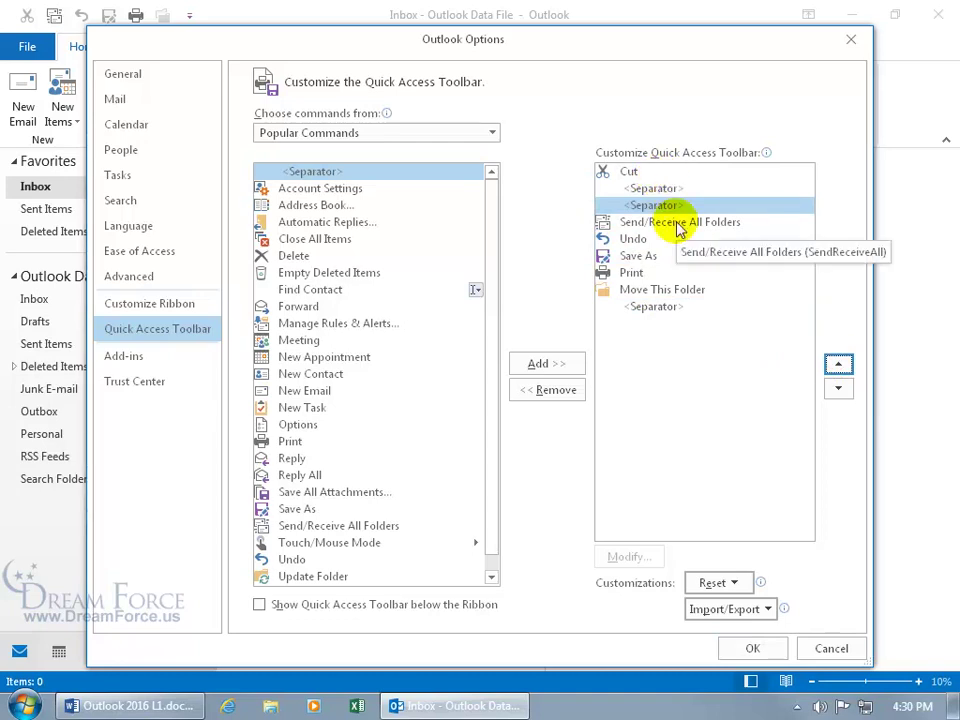
- Place the last separator after Send/Receive All Folders and confirm with OK
left_click(665, 307)
left_click(838, 364)
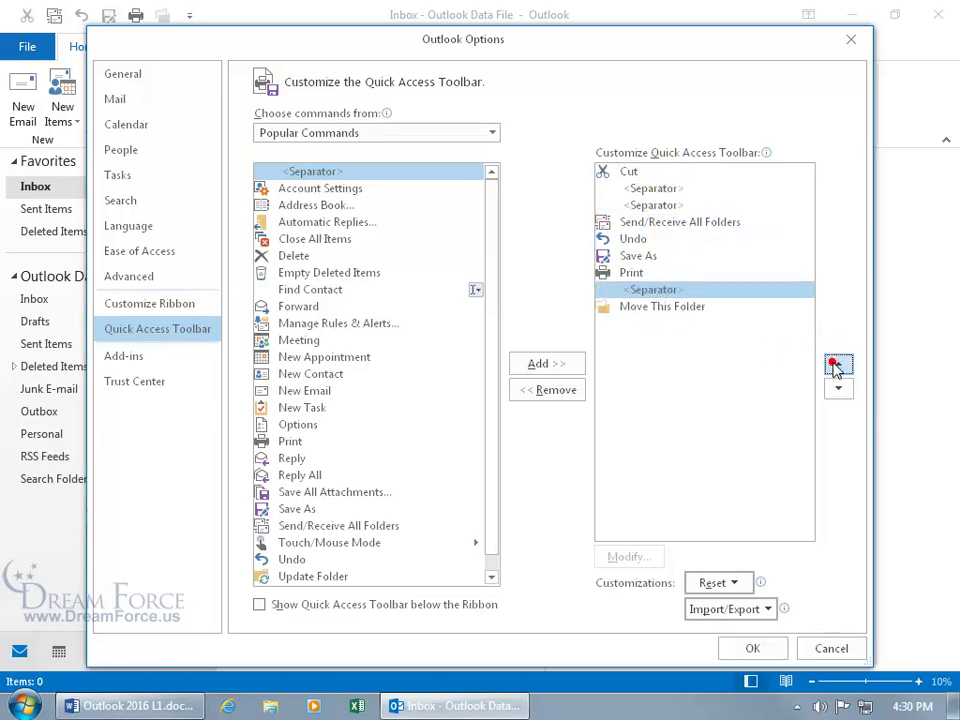
left_click(838, 364)
left_click(838, 364)
left_click(838, 364)
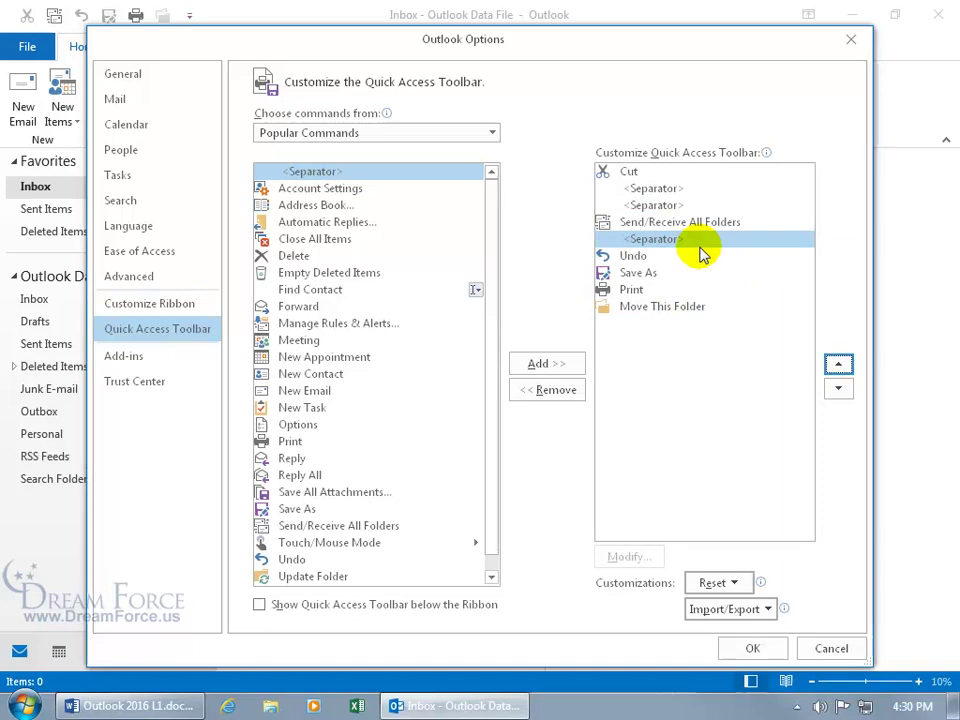
left_click(750, 647)
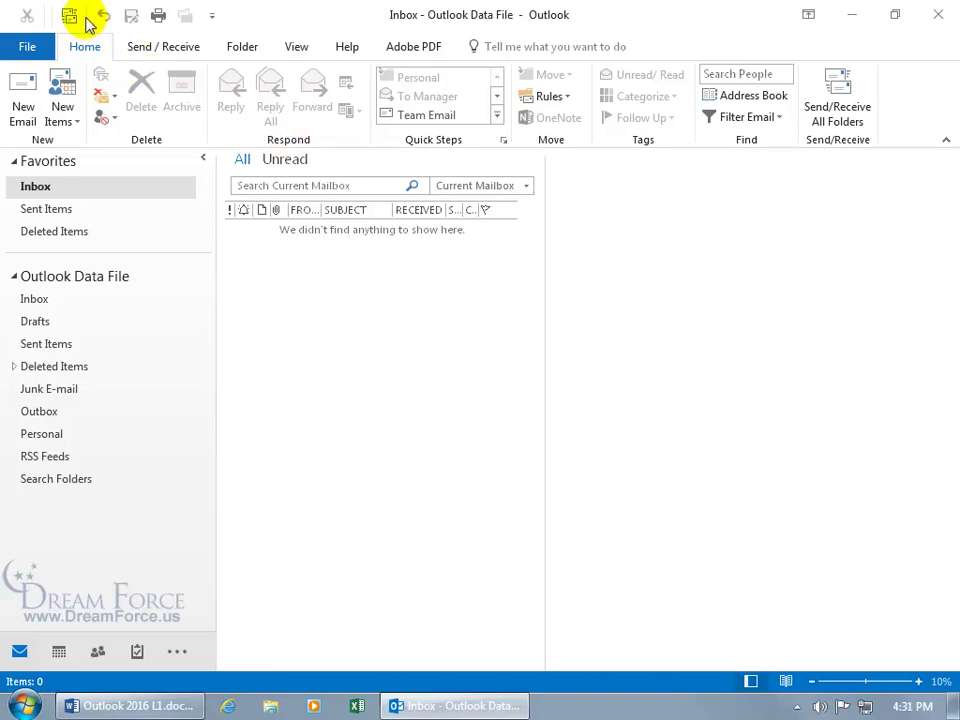
- Remove Cut and three other items from the Quick Access Toolbar, leaving Move This Folder first
right_click(86, 18)
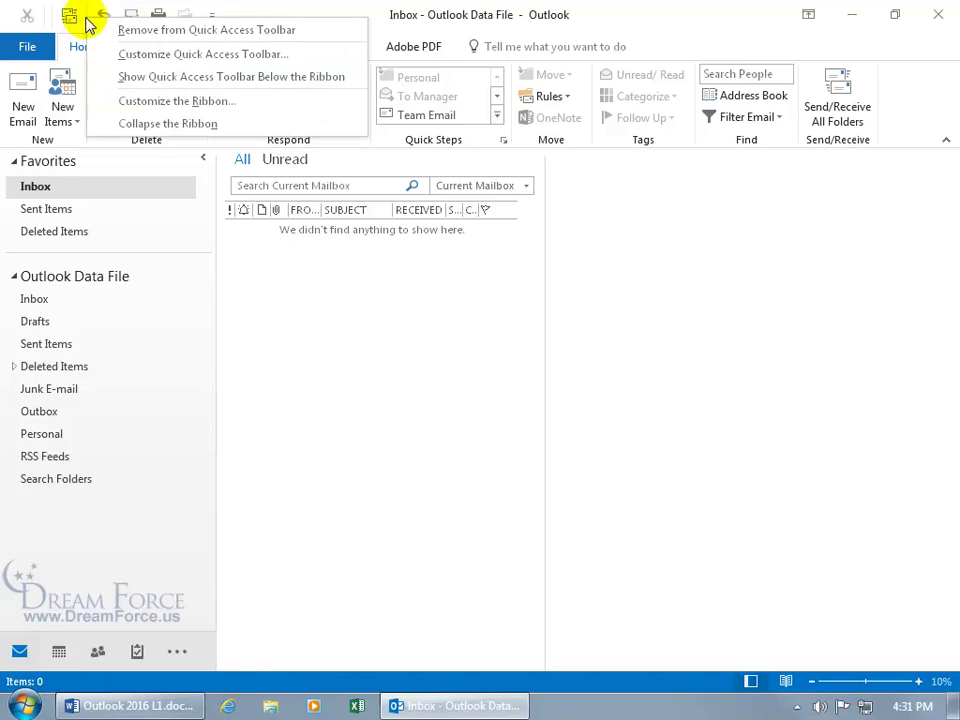
left_click(190, 30)
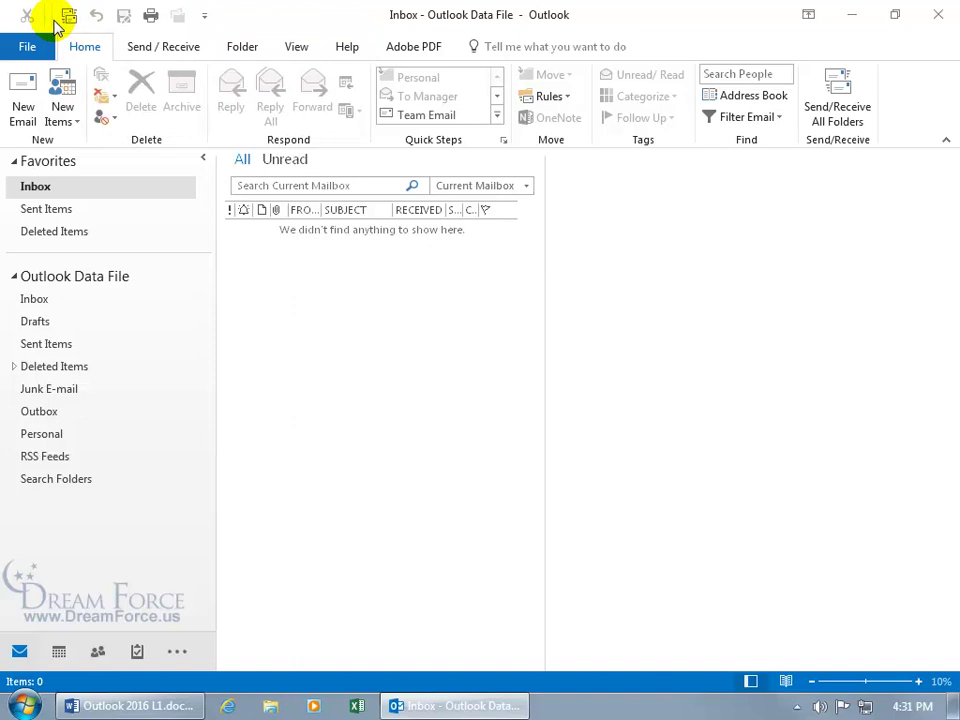
right_click(53, 20)
left_click(68, 31)
right_click(47, 24)
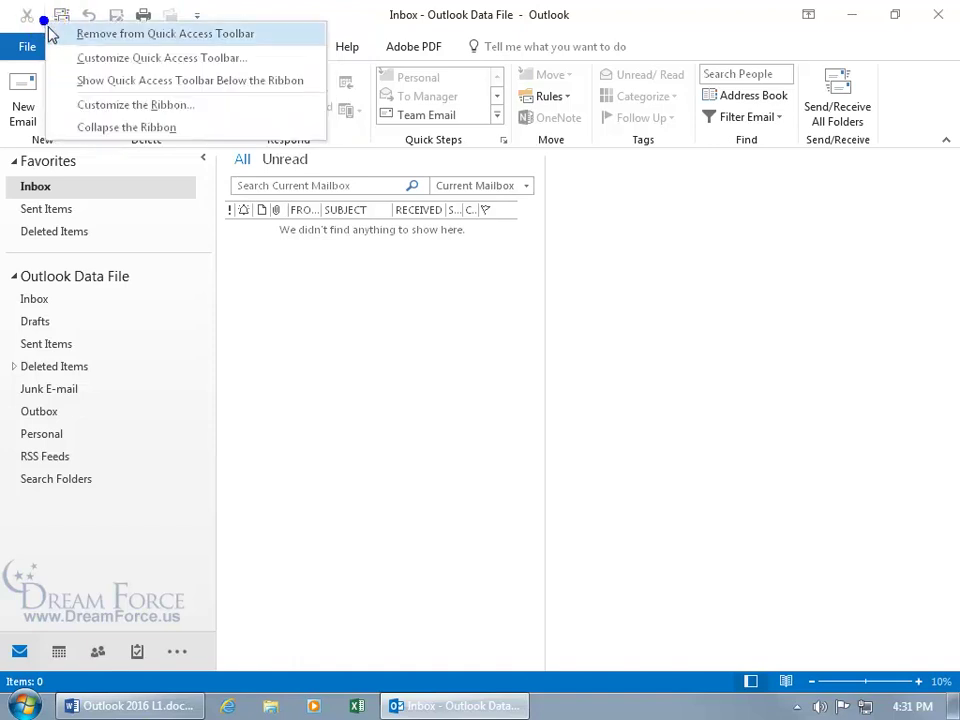
left_click(65, 36)
right_click(28, 16)
left_click(36, 31)
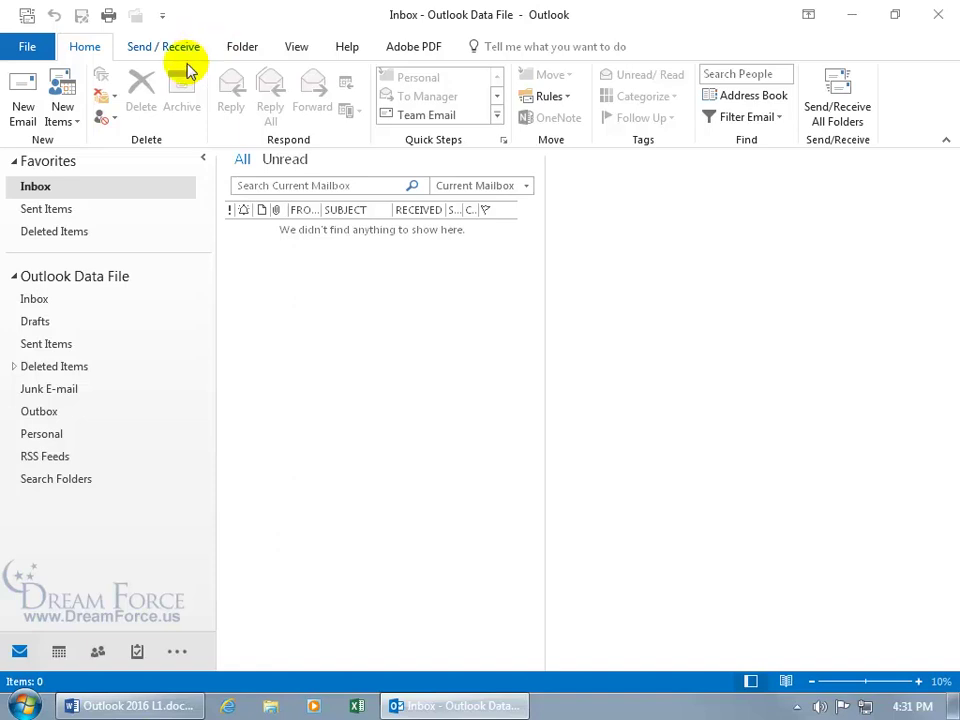
- Add Delete and then the entire Respond group from the Home ribbon to the Quick Access Toolbar
right_click(142, 82)
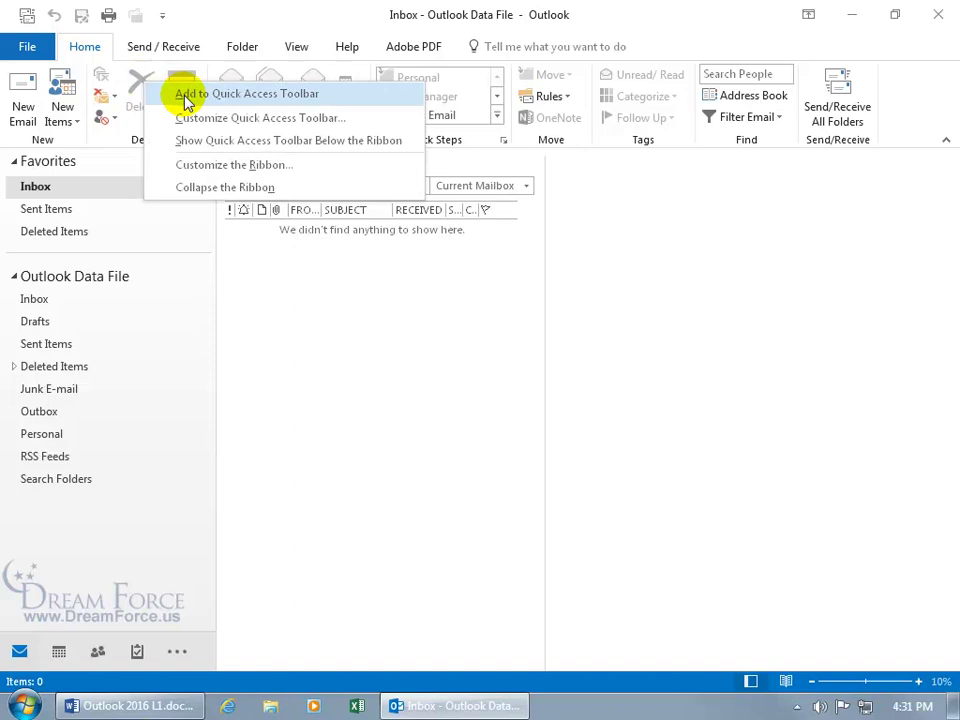
left_click(186, 96)
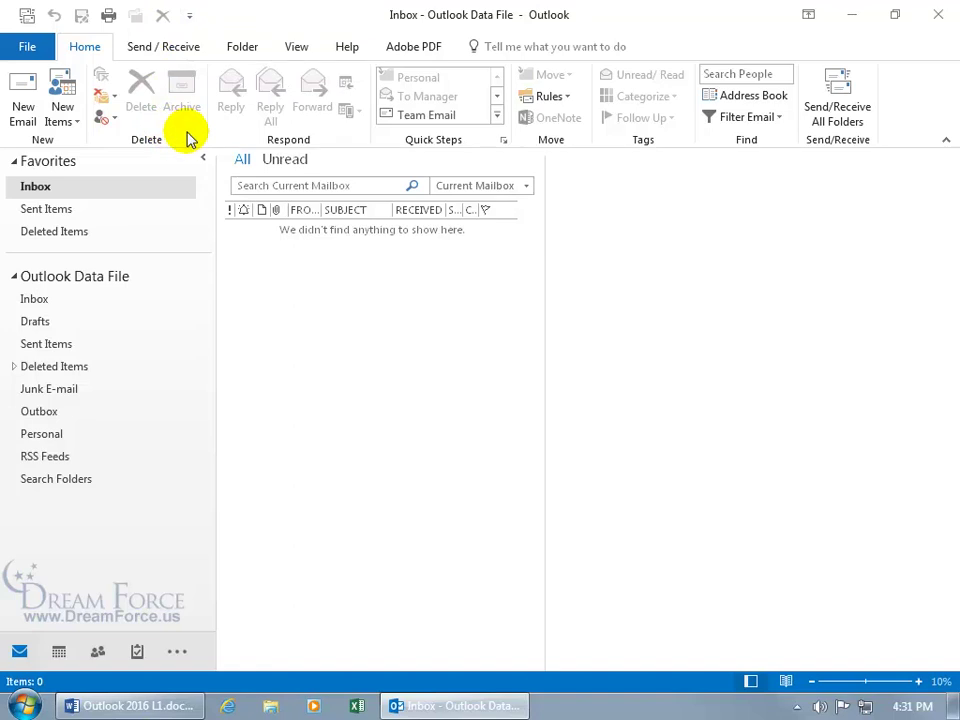
right_click(337, 138)
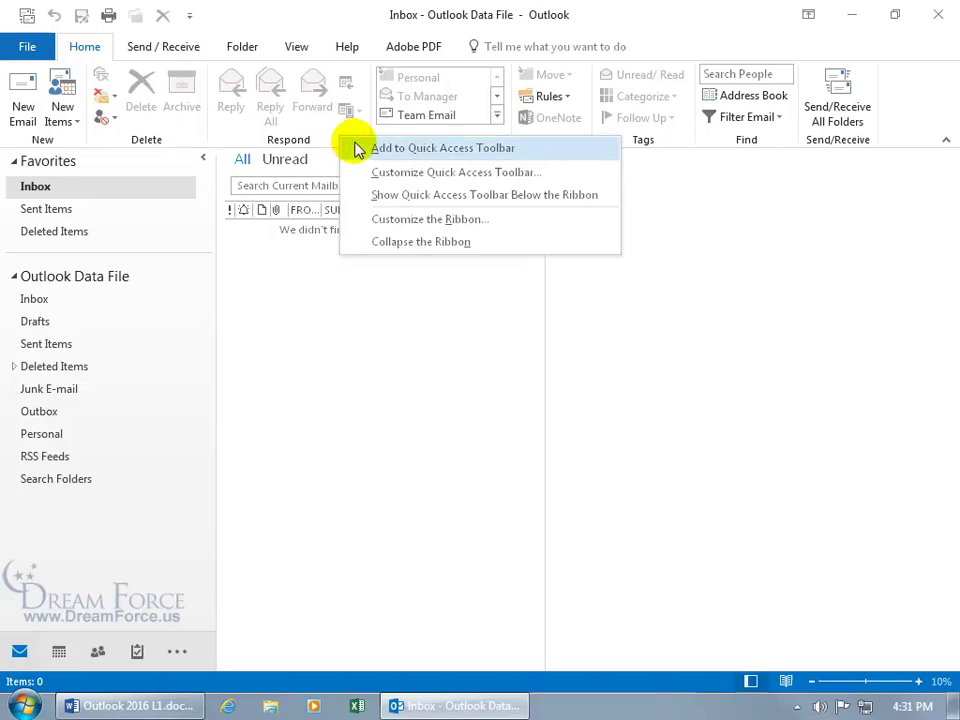
left_click(358, 148)
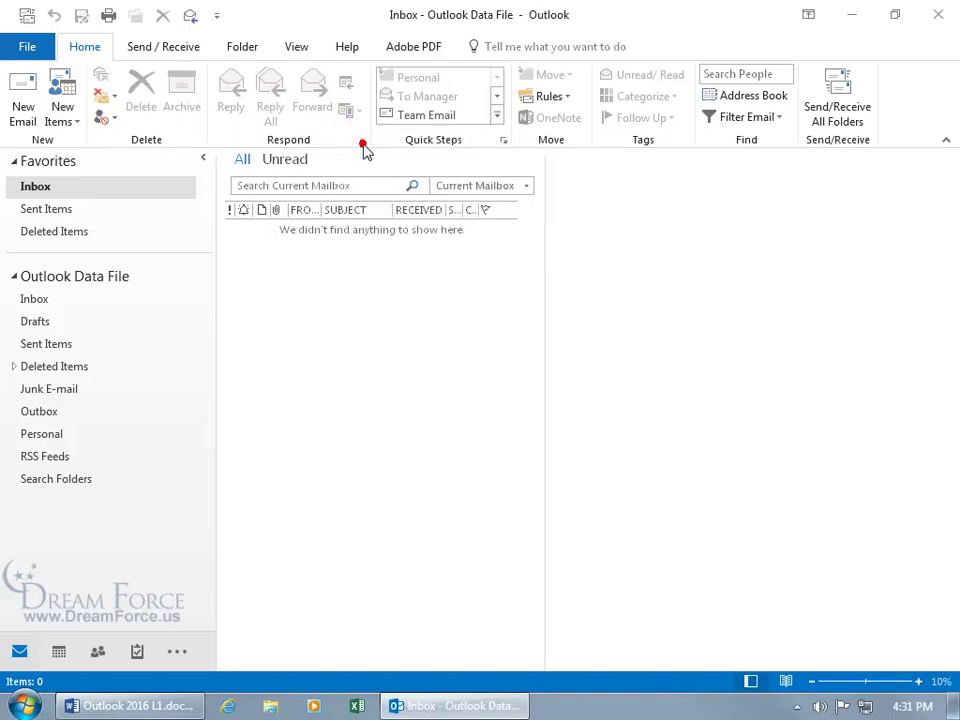
- Open and close the Respond group from the toolbar on Home, then again on the Folder ribbon
left_click(191, 20)
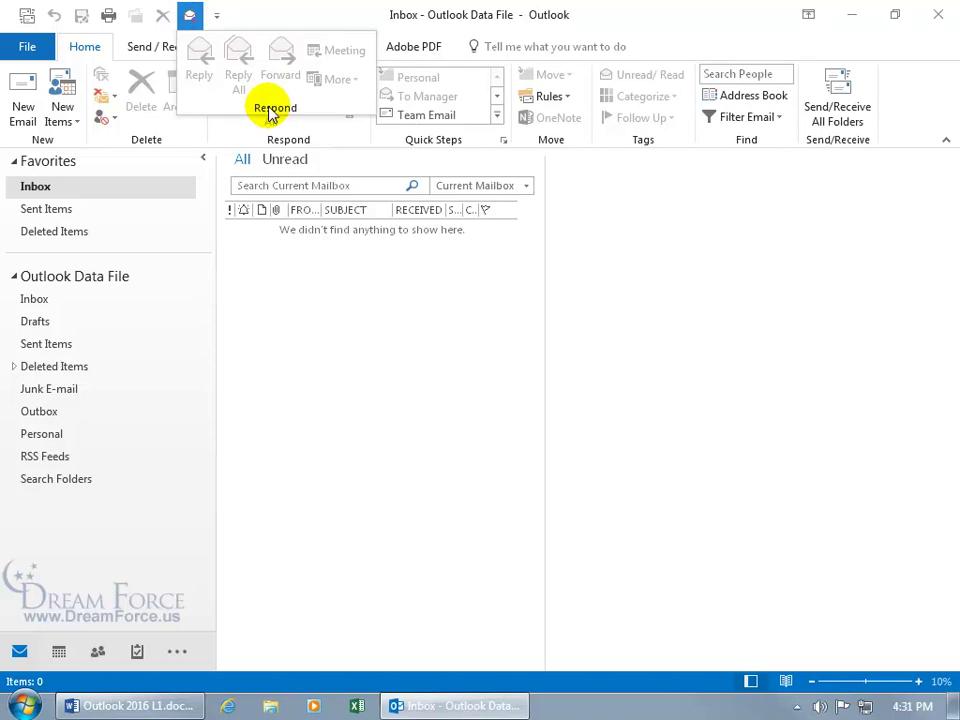
left_click(276, 140)
left_click(246, 50)
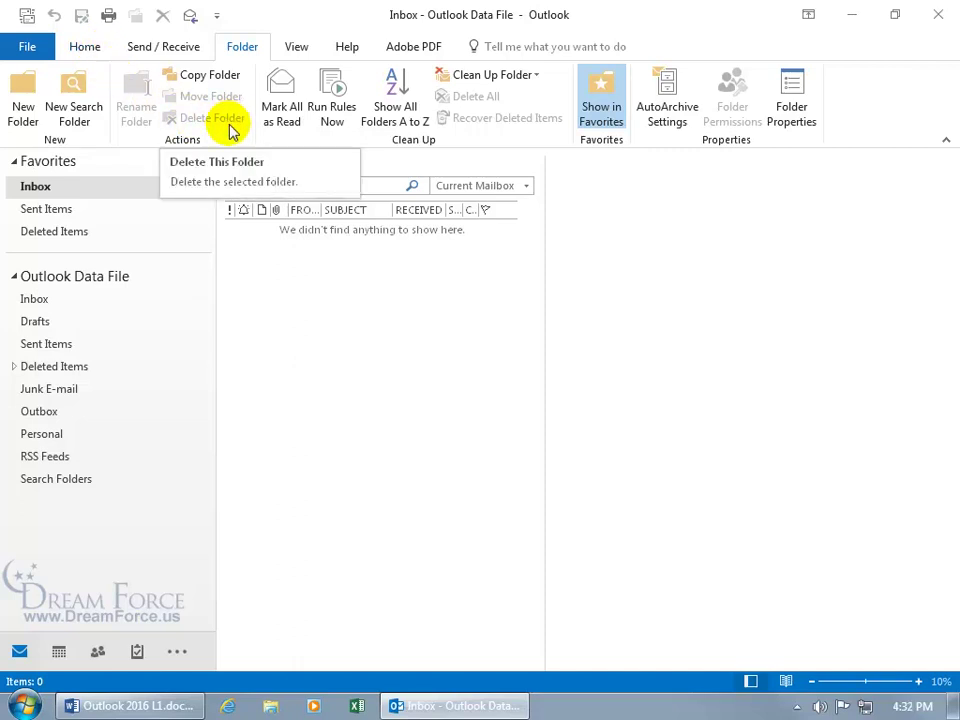
left_click(191, 17)
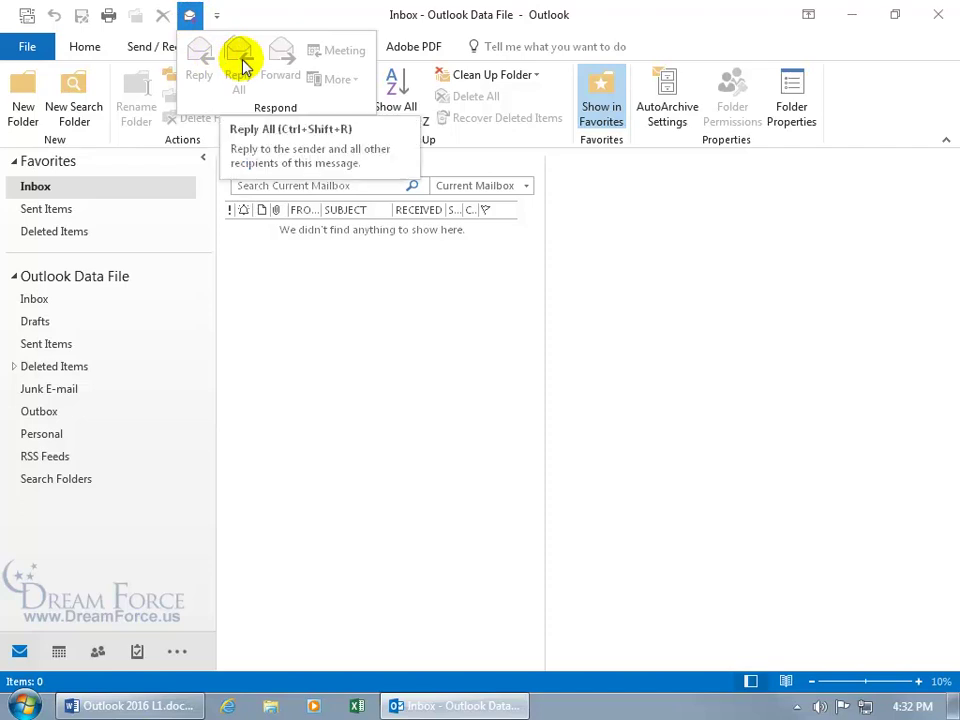
left_click(242, 17)
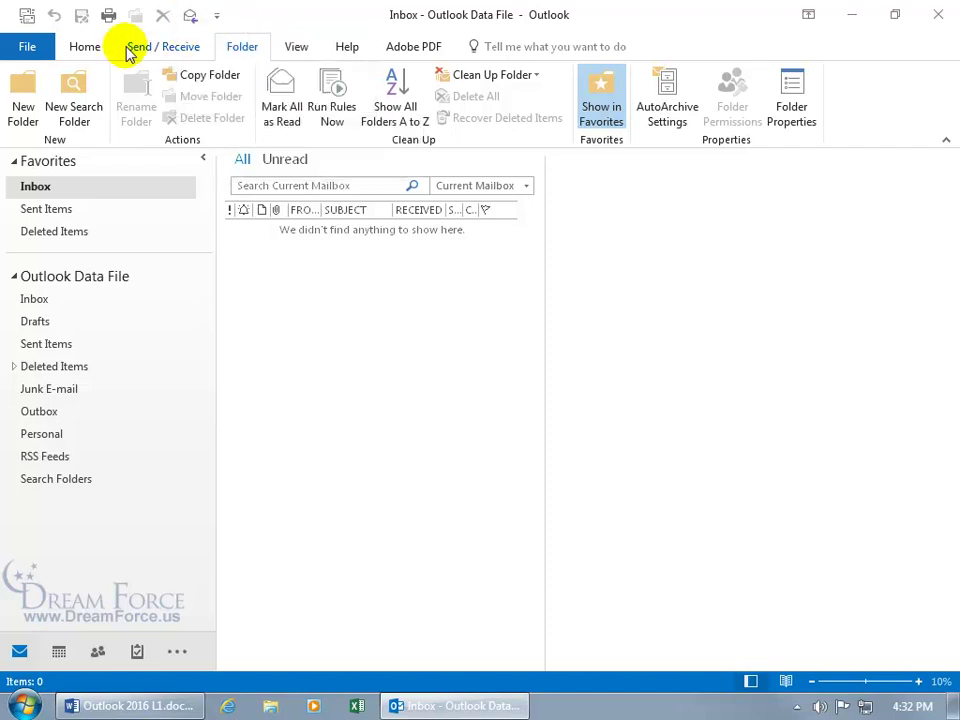
- Return to the Home ribbon and open then close the Manage Quick Steps dialog
left_click(84, 47)
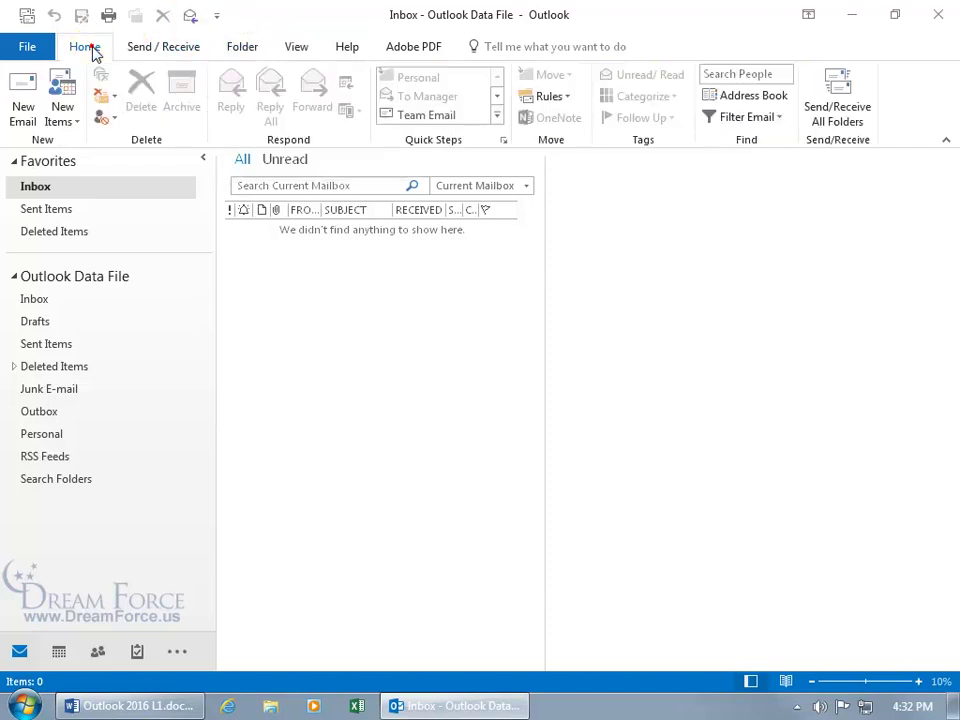
left_click(505, 142)
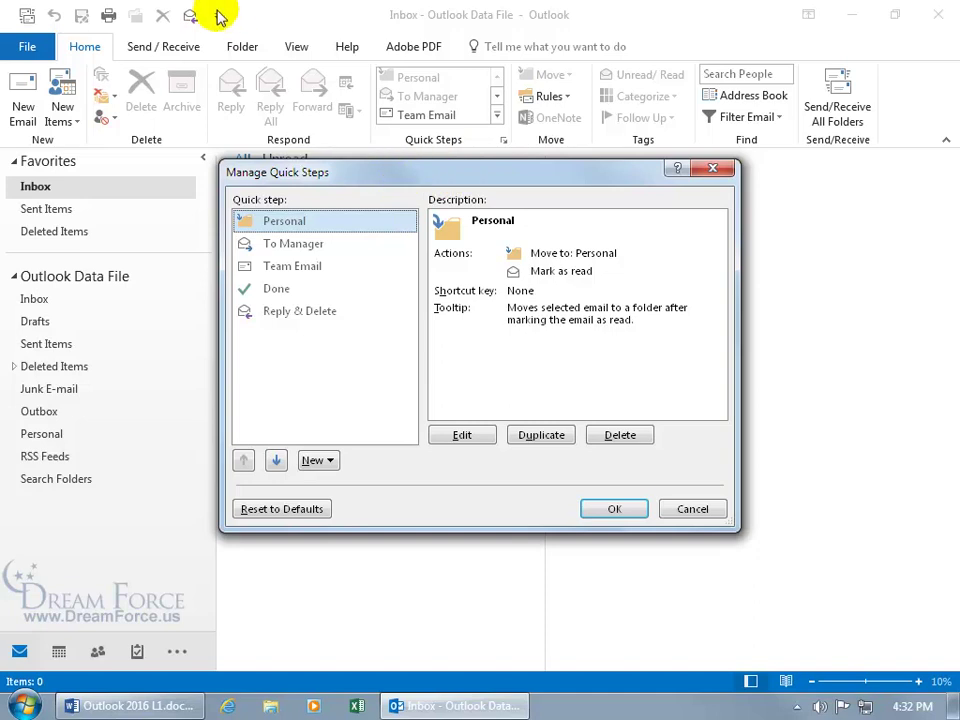
left_click(708, 172)
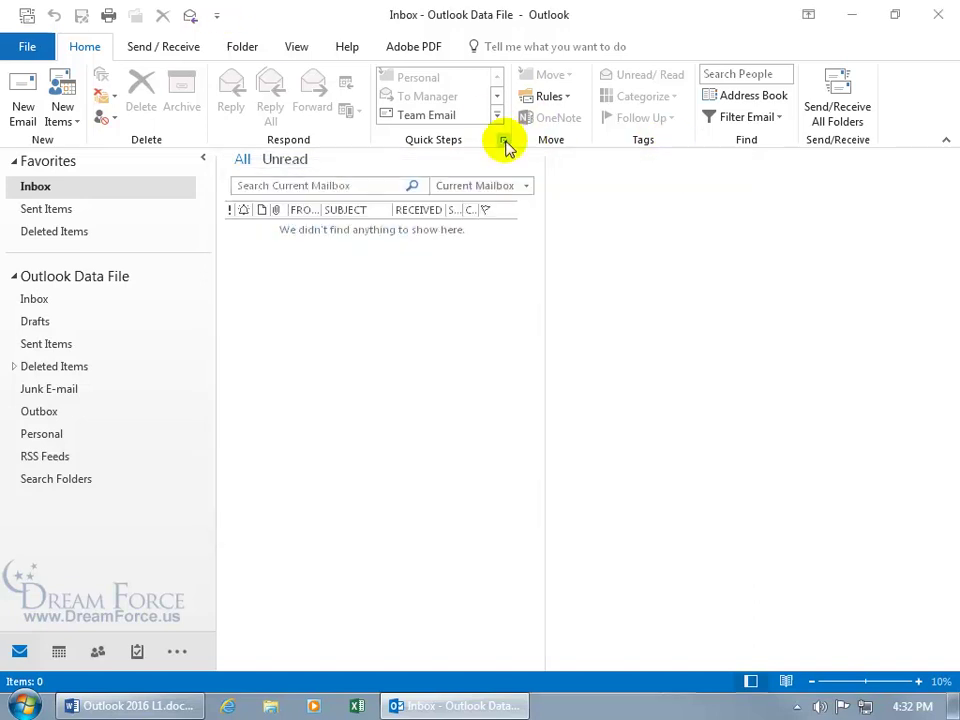
- Add the Quick Steps launcher to the toolbar and test that it opens Manage Quick Steps
right_click(505, 141)
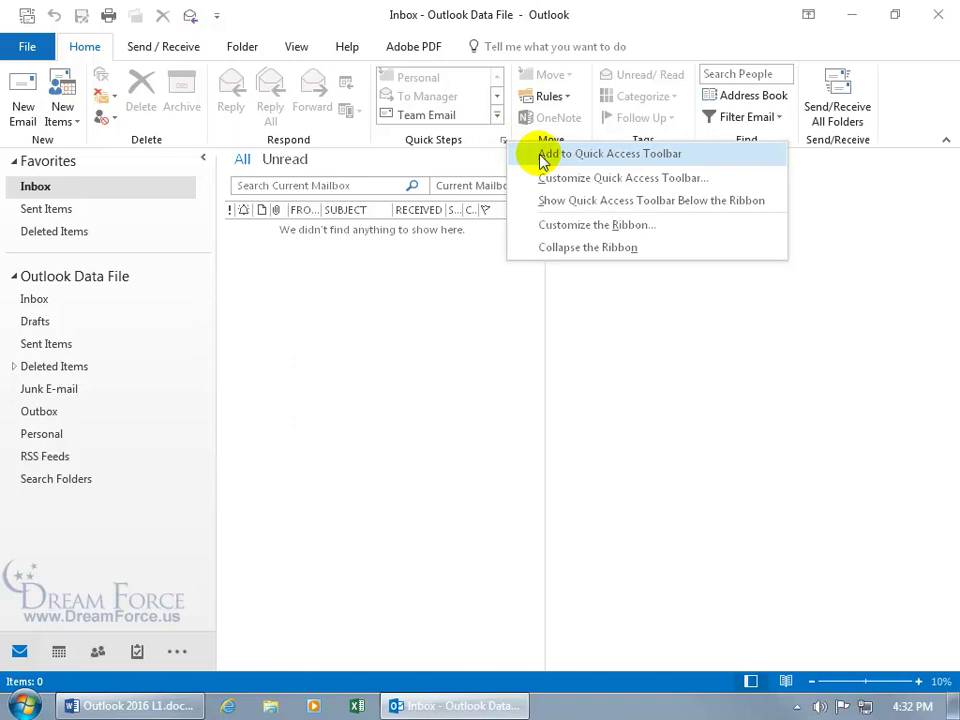
left_click(541, 156)
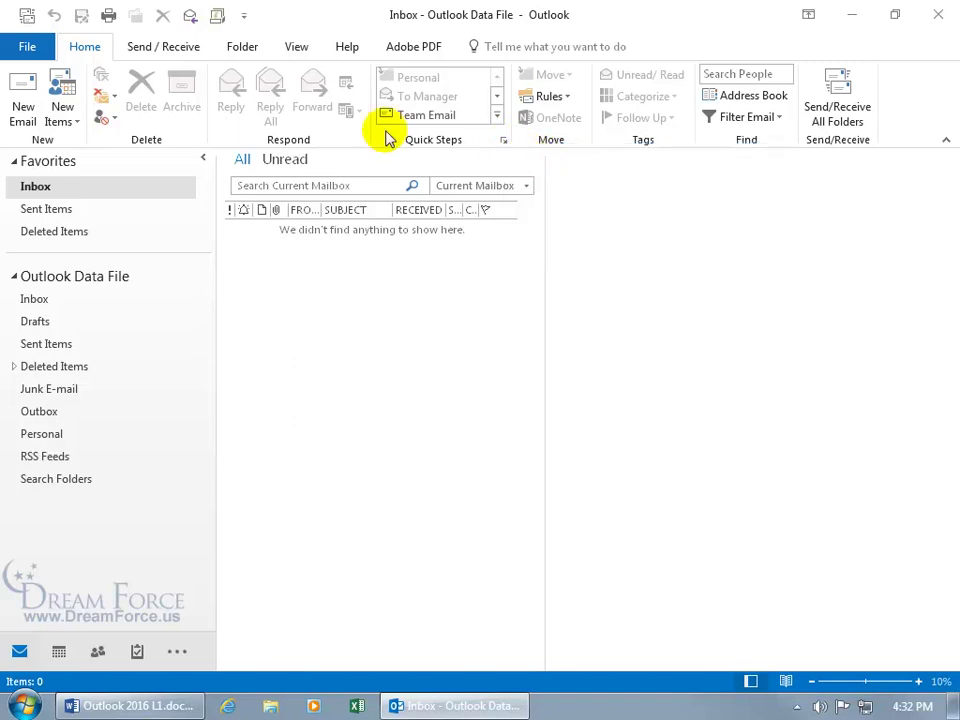
left_click(218, 18)
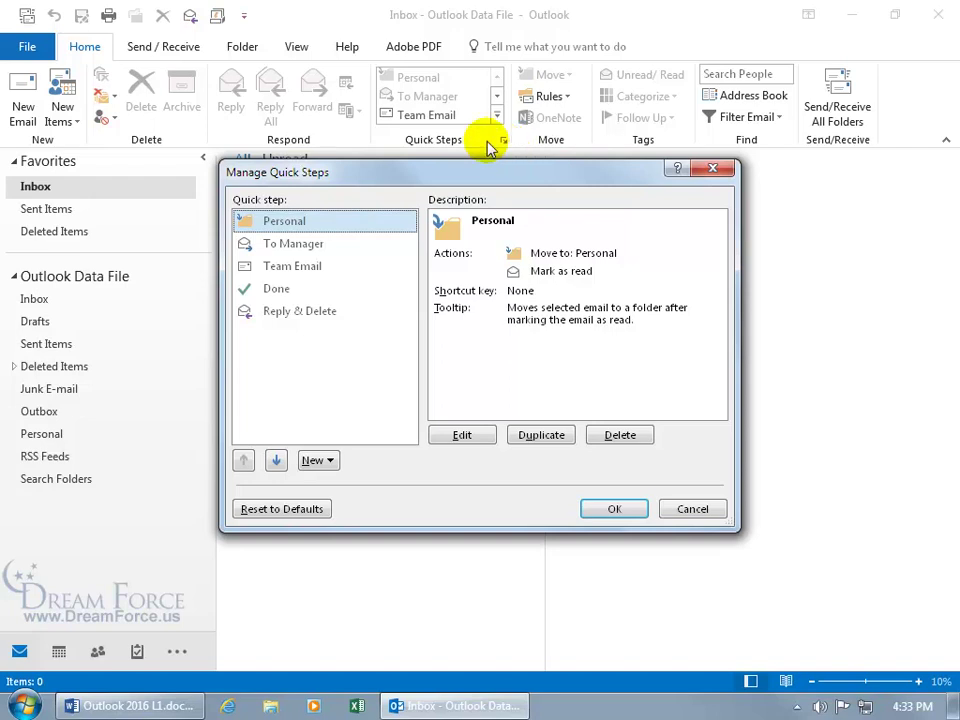
left_click(712, 170)
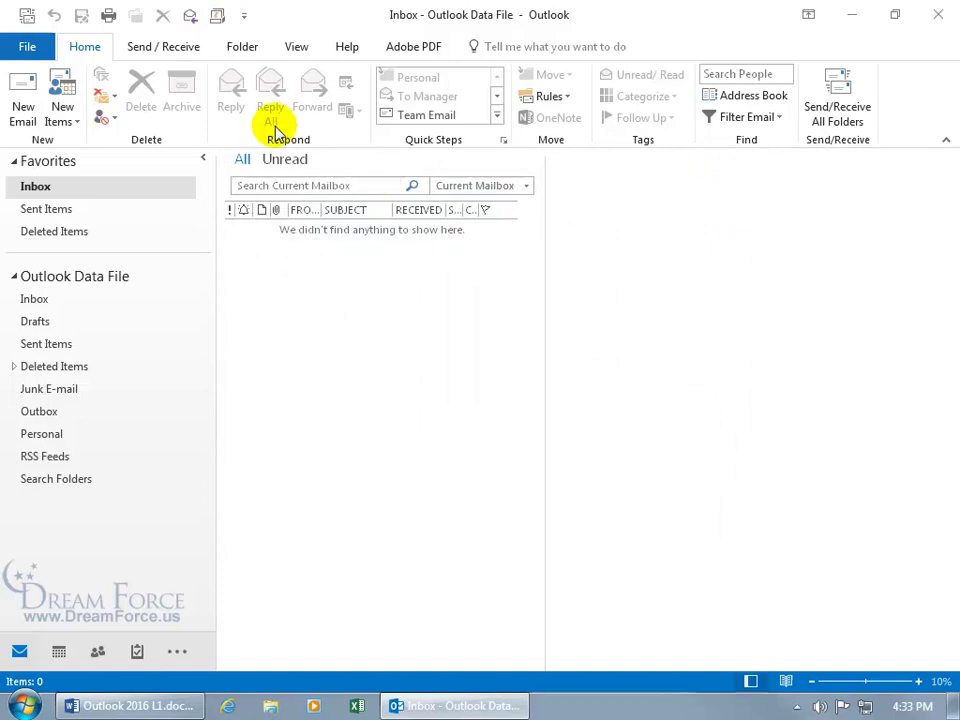
- Remove Manage Quick Steps, Respond, Delete, Move This Folder and Quick Print from the toolbar
right_click(218, 18)
left_click(230, 28)
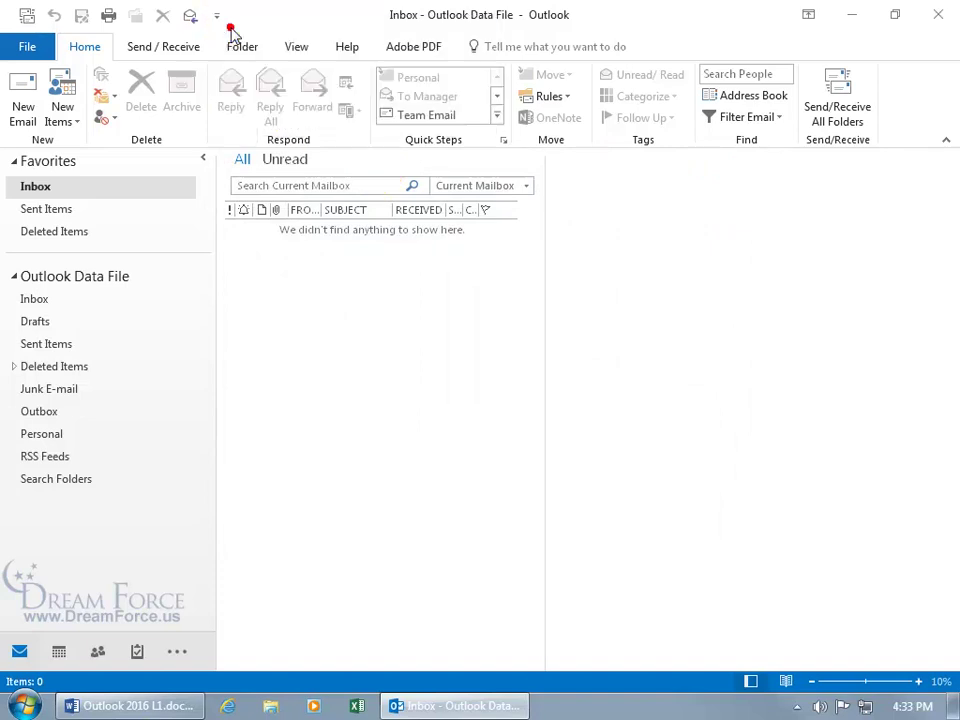
right_click(188, 18)
left_click(201, 30)
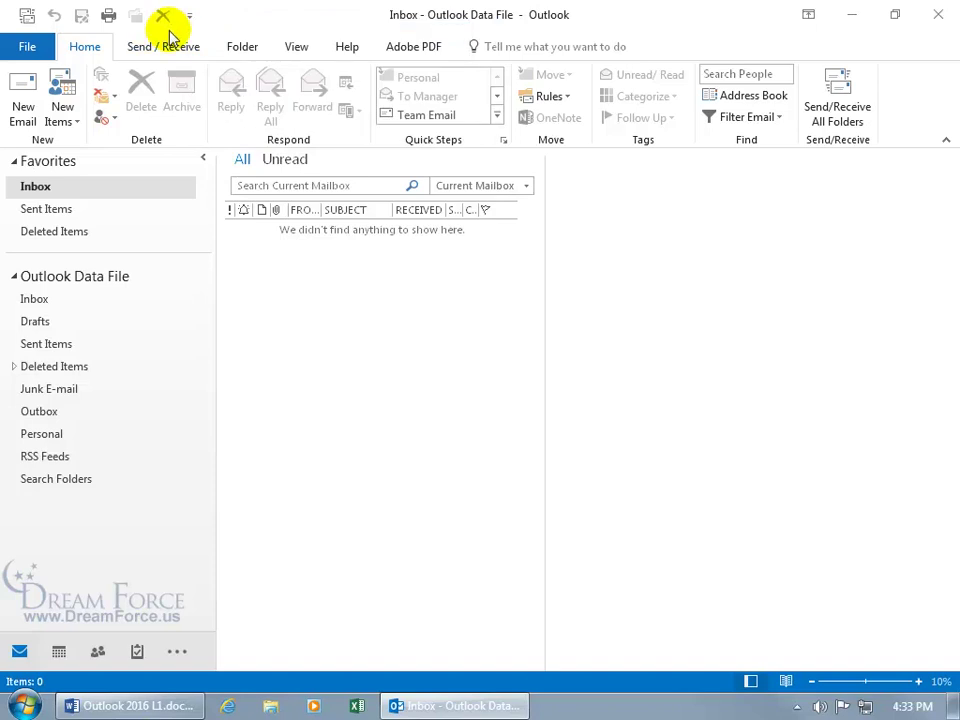
right_click(164, 16)
left_click(178, 36)
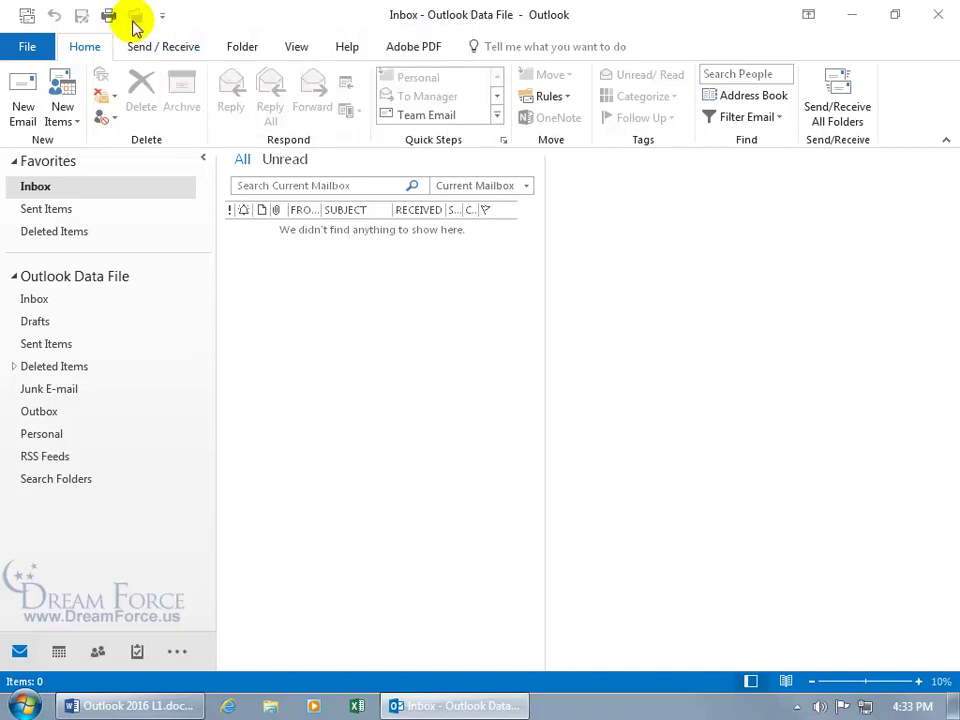
right_click(137, 24)
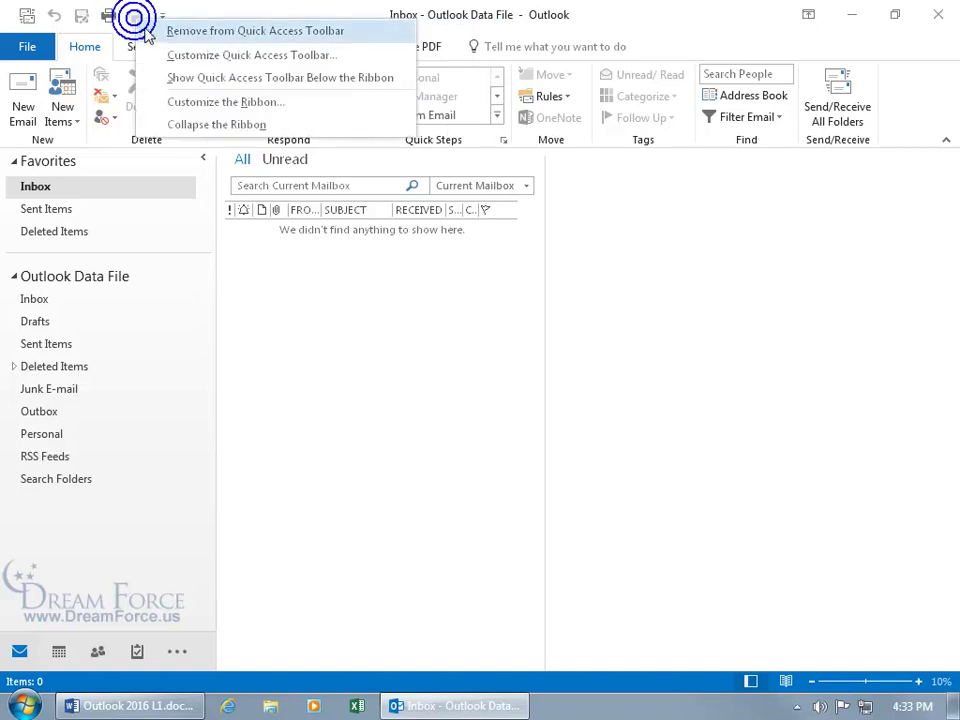
left_click(154, 30)
right_click(110, 15)
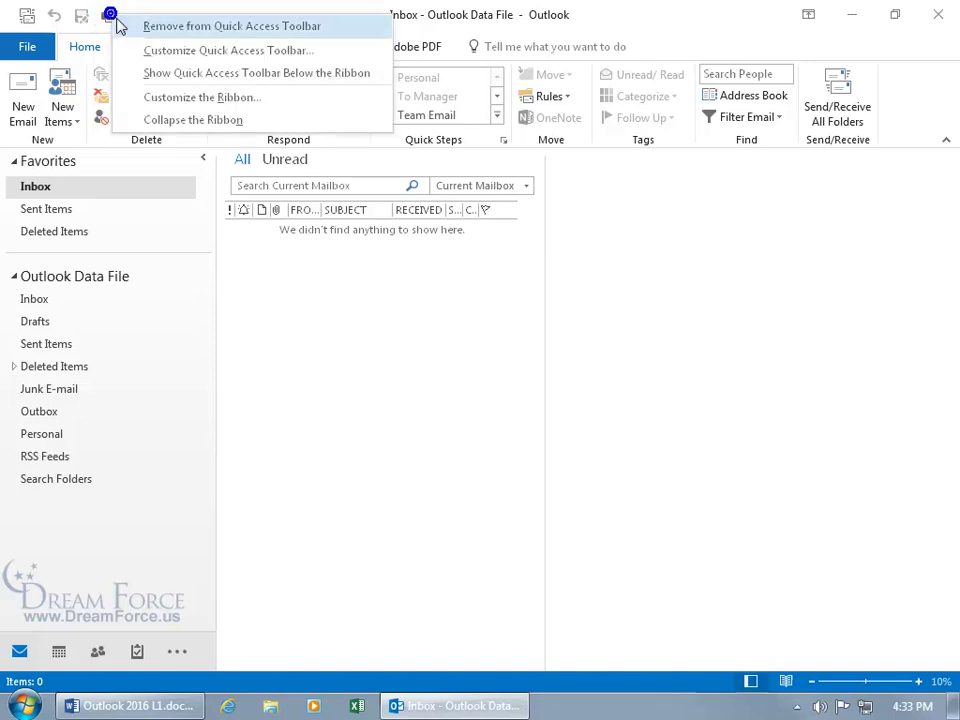
left_click(137, 29)
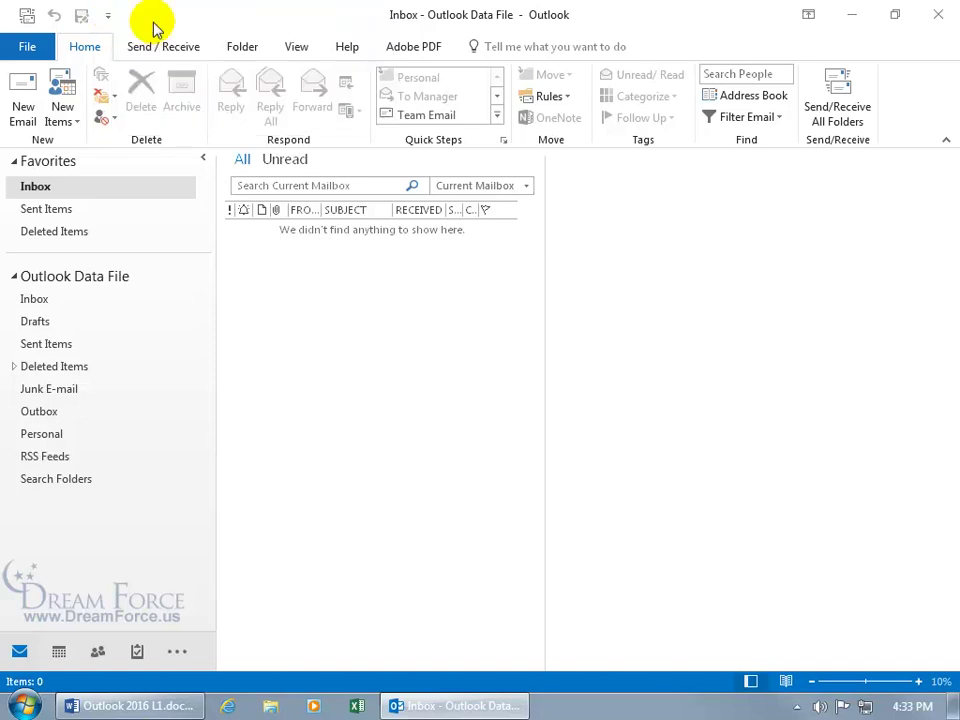